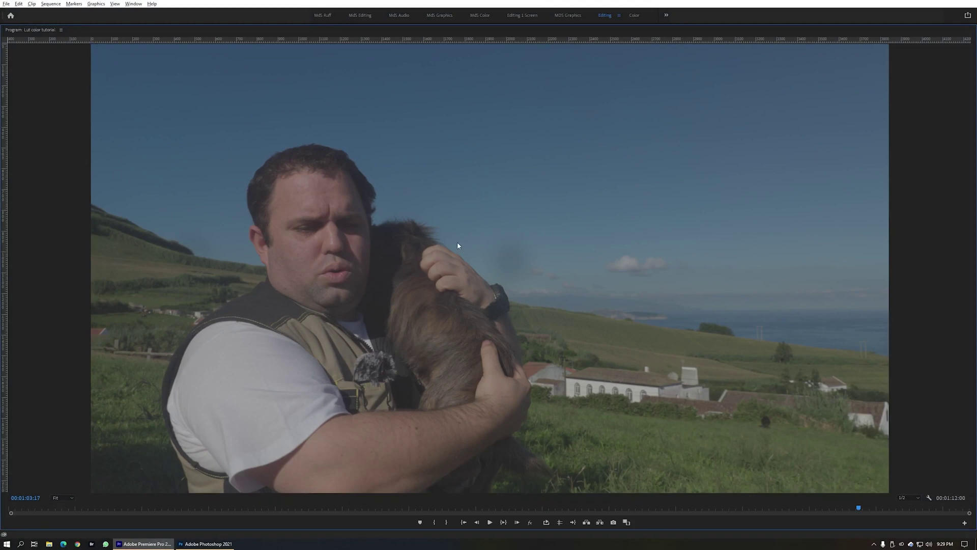
Step: Switch to Photoshop and bring the copied video frame into a new document, merged into the background layer
{"action": "left_click", "coordinate": [205, 543]}
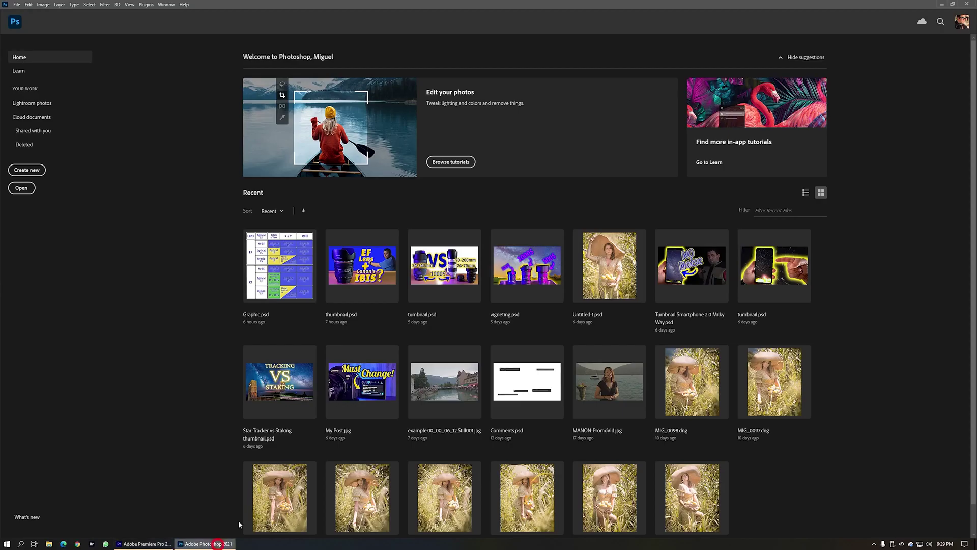
{"action": "left_click", "coordinate": [26, 170]}
{"action": "left_click", "coordinate": [639, 315]}
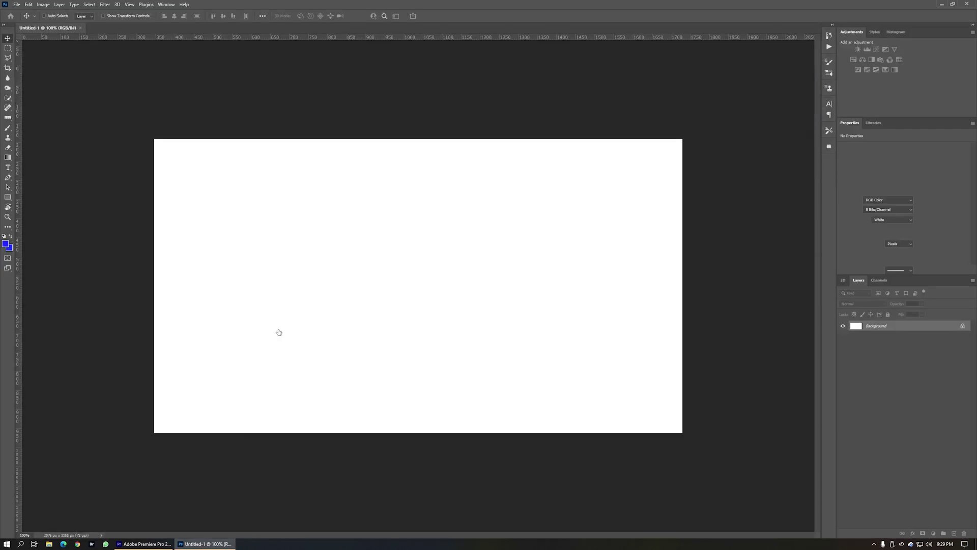
{"action": "key", "text": "ctrl+v"}
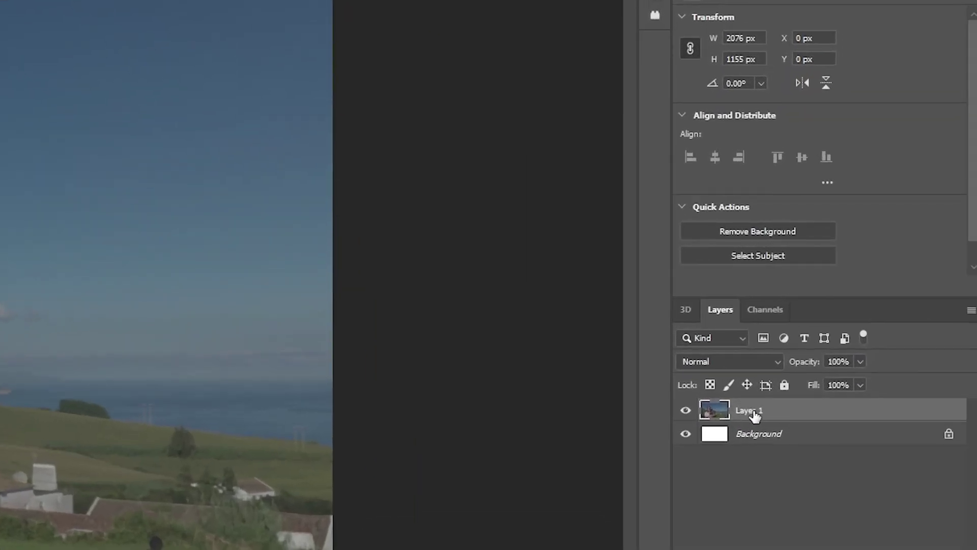
{"action": "right_click", "coordinate": [812, 388]}
{"action": "left_click", "coordinate": [794, 192]}
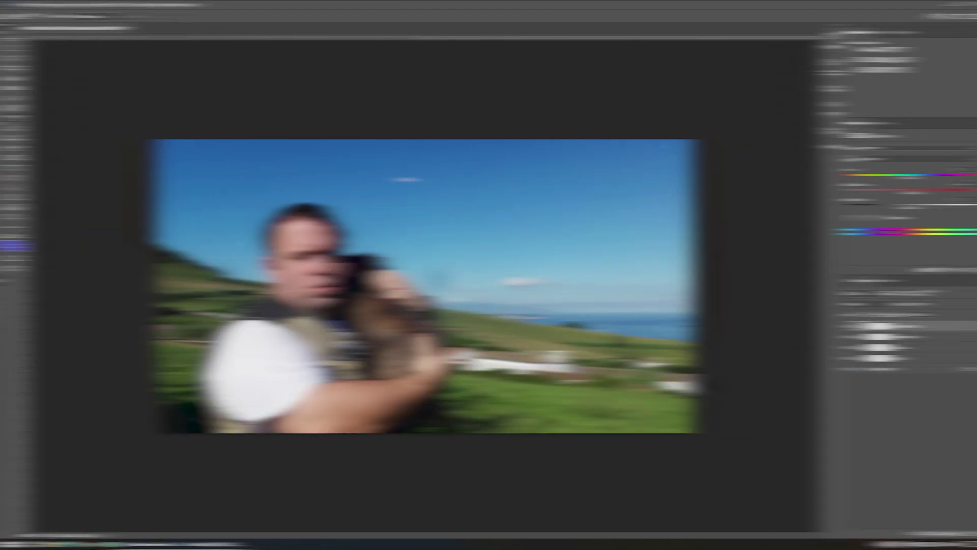
Step: Show the background frame alone, then re-enable the Levels 1 and Curves 1 adjustment layers one by one, opening each one's settings
{"action": "left_click", "coordinate": [842, 368], "text": "alt"}
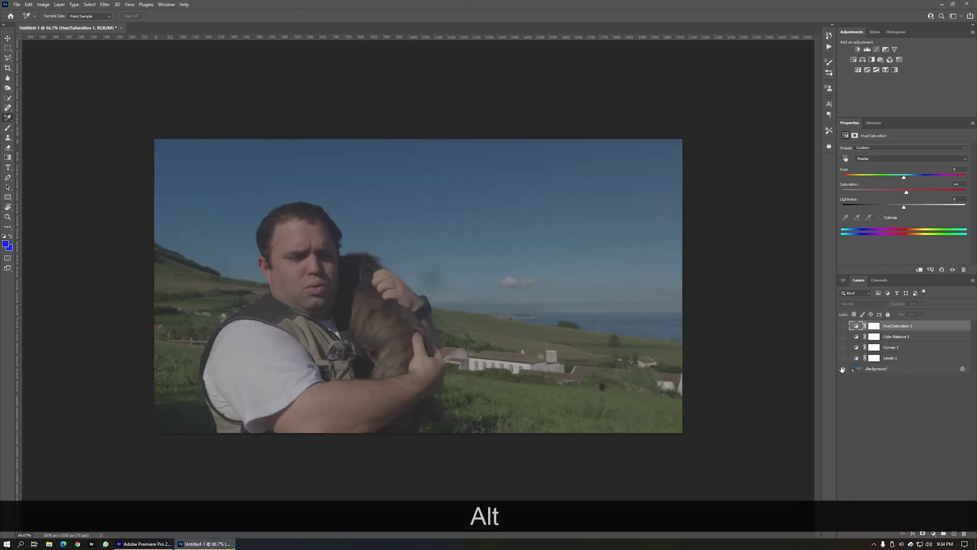
{"action": "left_click", "coordinate": [842, 368], "text": "alt"}
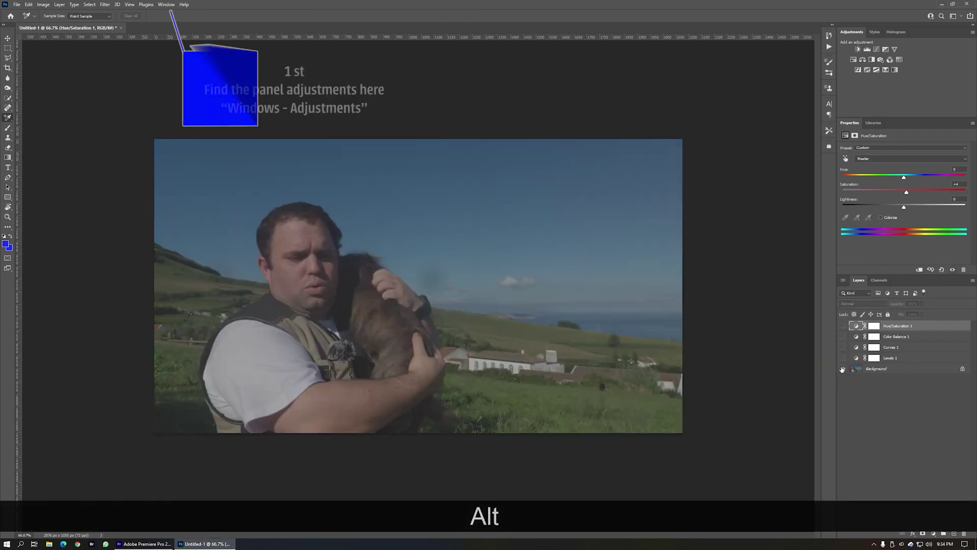
{"action": "left_click", "coordinate": [842, 359]}
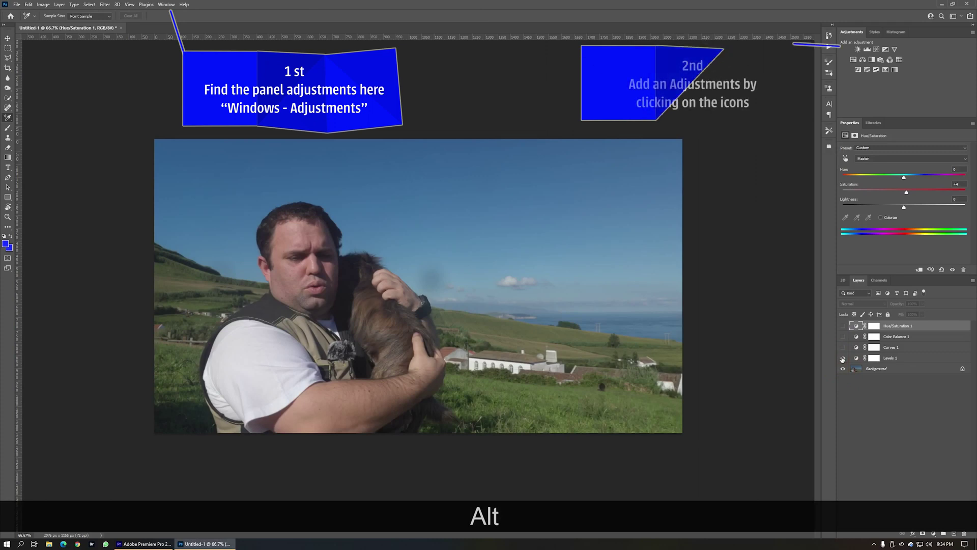
{"action": "left_click", "coordinate": [905, 359]}
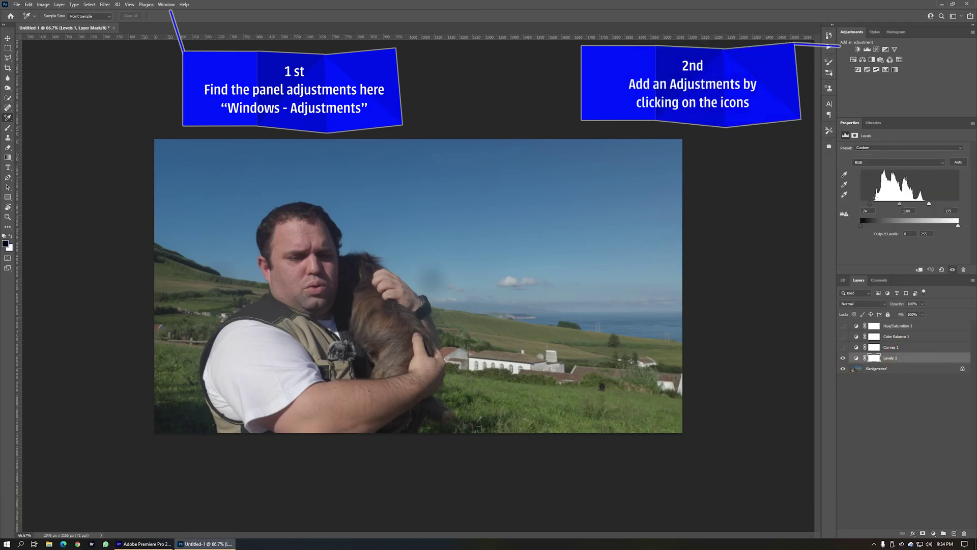
{"action": "left_click", "coordinate": [891, 347]}
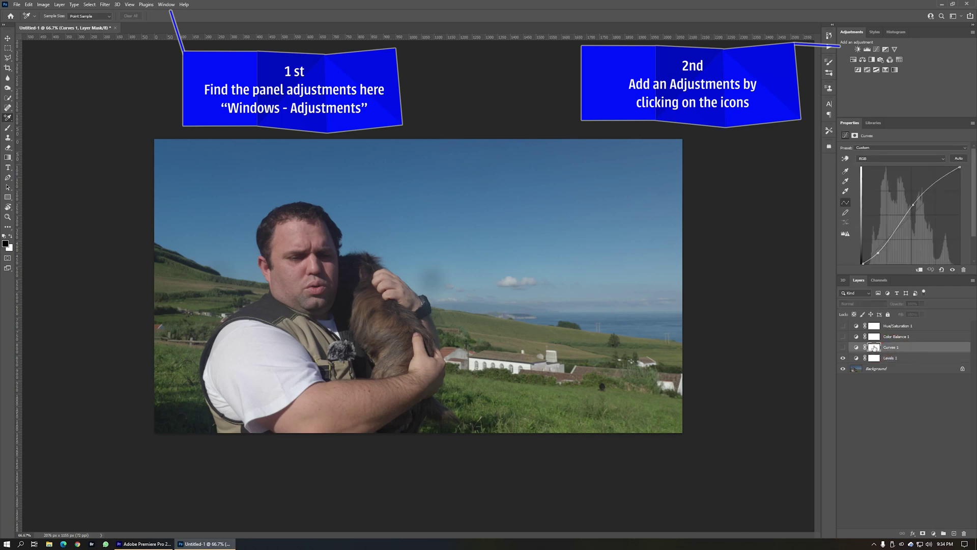
{"action": "left_click", "coordinate": [844, 348]}
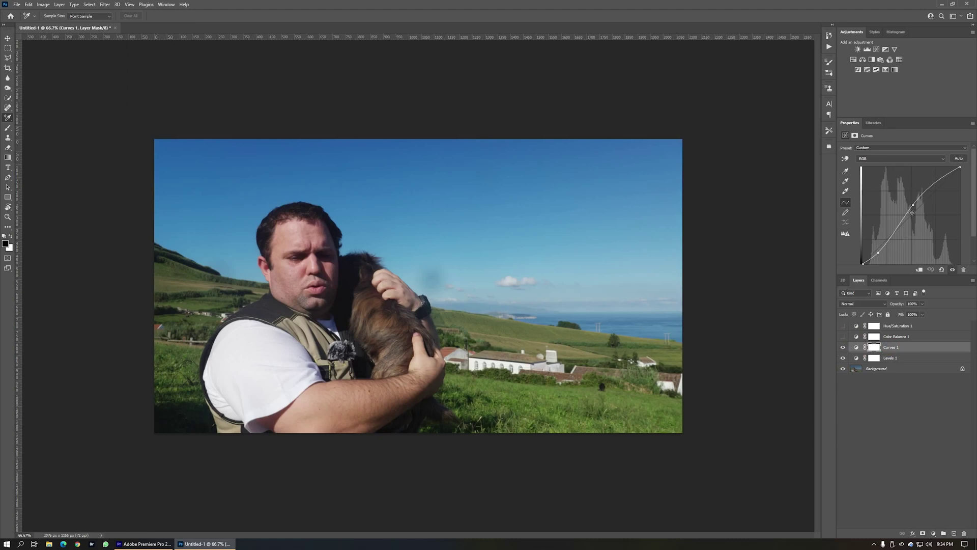
Step: Delete the Color Balance 1 layer after previewing it, and show the Hue/Saturation 1 layer with its settings
{"action": "left_click", "coordinate": [843, 336]}
{"action": "left_click", "coordinate": [888, 338]}
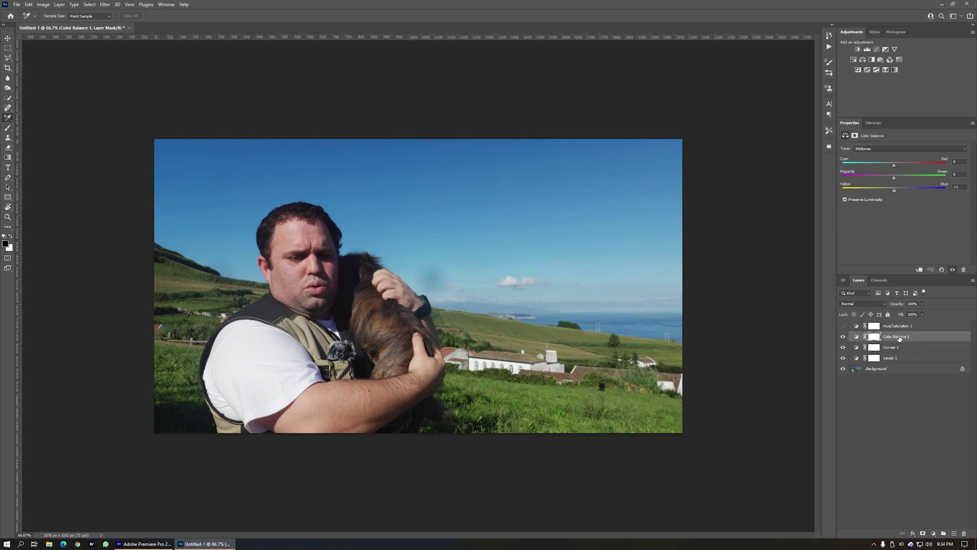
{"action": "left_click_drag", "start_coordinate": [903, 336], "coordinate": [964, 533]}
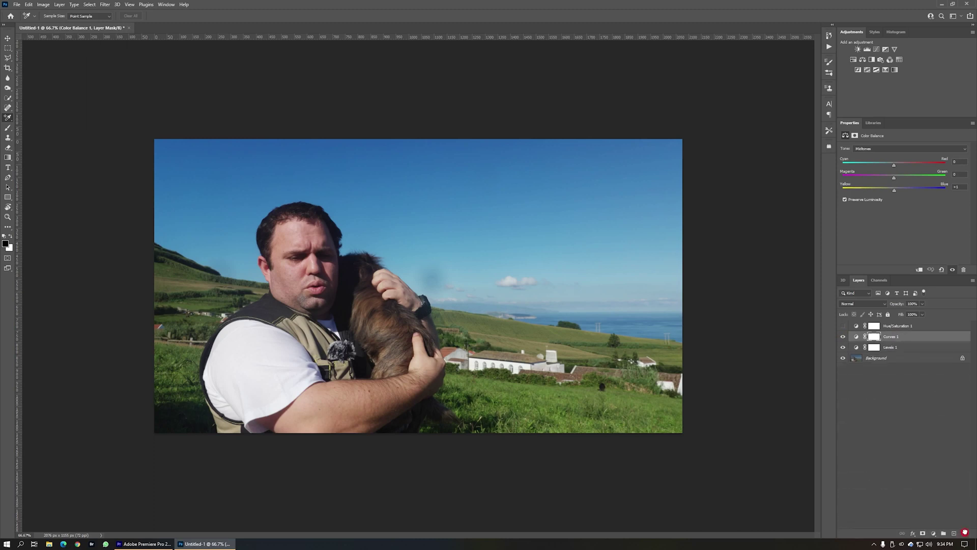
{"action": "left_click", "coordinate": [887, 326]}
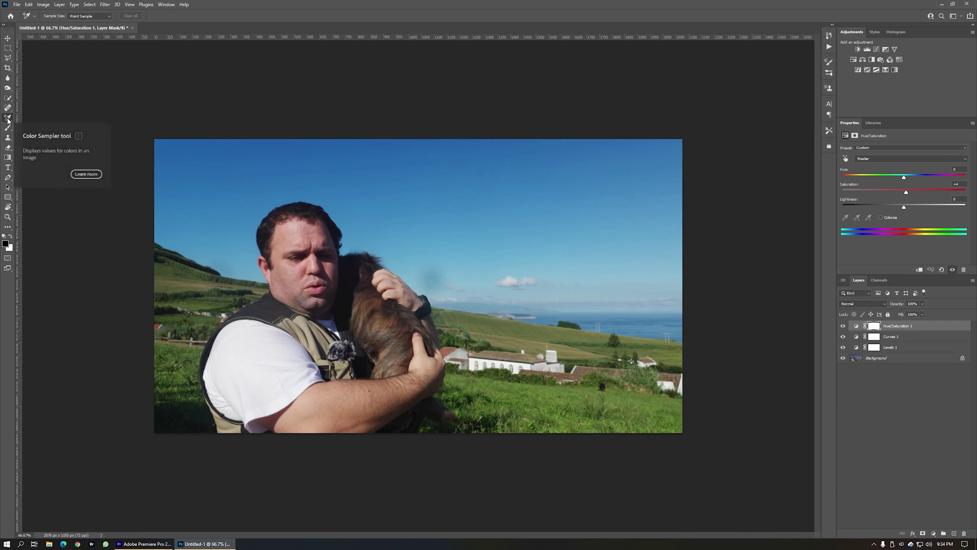
Step: Place three color sampler points on the man's forehead and cheek, and set the first sampler's readout to CMYK Color
{"action": "left_click", "coordinate": [295, 234]}
{"action": "left_click", "coordinate": [316, 235]}
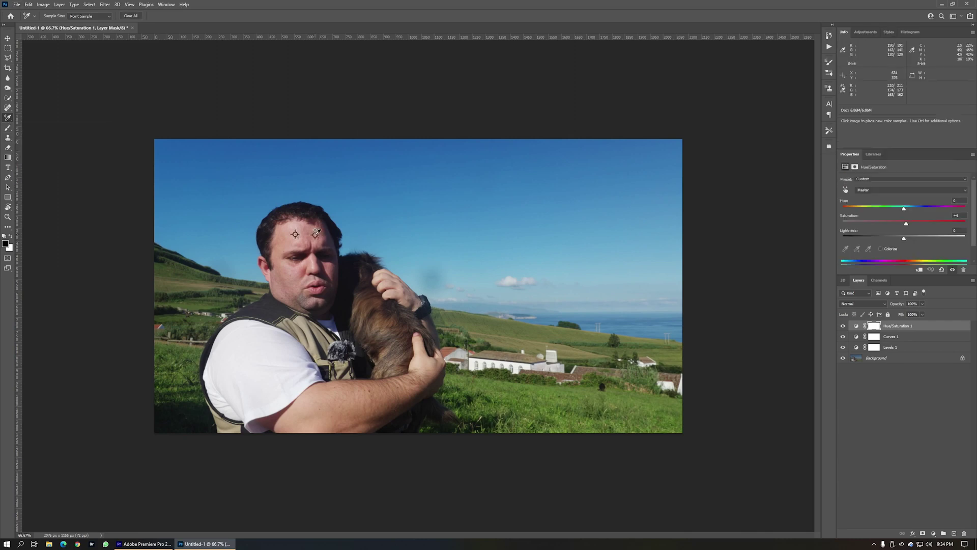
{"action": "left_click", "coordinate": [295, 276]}
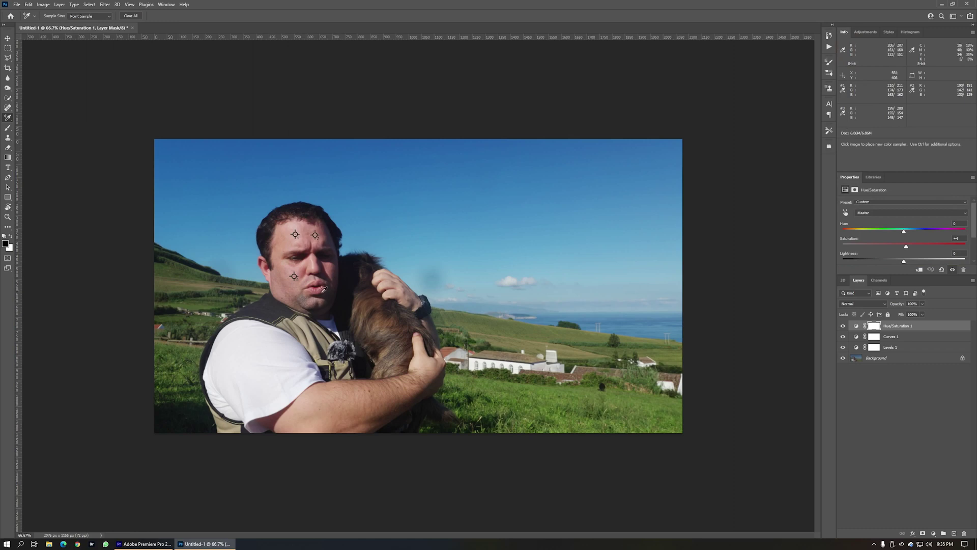
{"action": "left_click", "coordinate": [845, 90]}
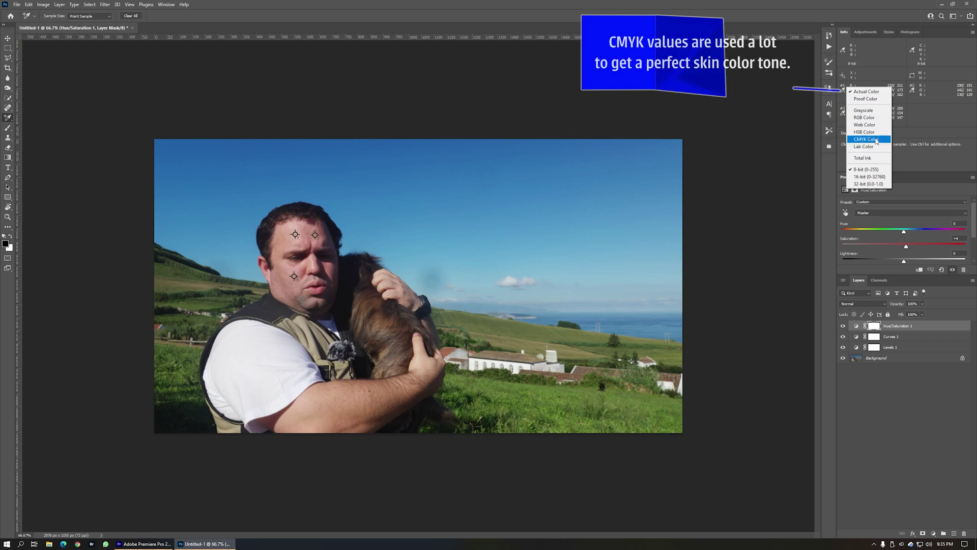
{"action": "left_click", "coordinate": [877, 140]}
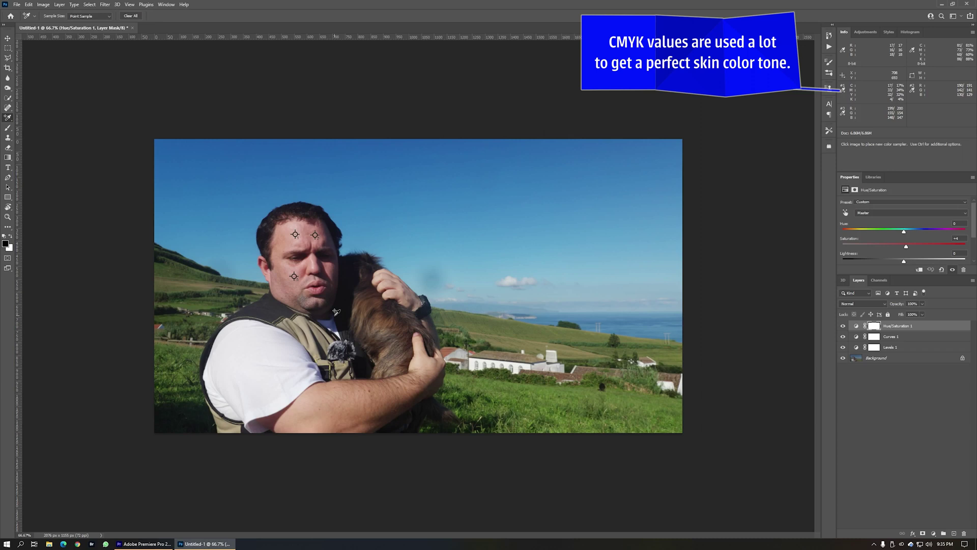
Step: Undo the color sampler points placed on the man's face
{"action": "key", "text": "ctrl+z"}
{"action": "key", "text": "ctrl+z"}
{"action": "key", "text": "ctrl+z"}
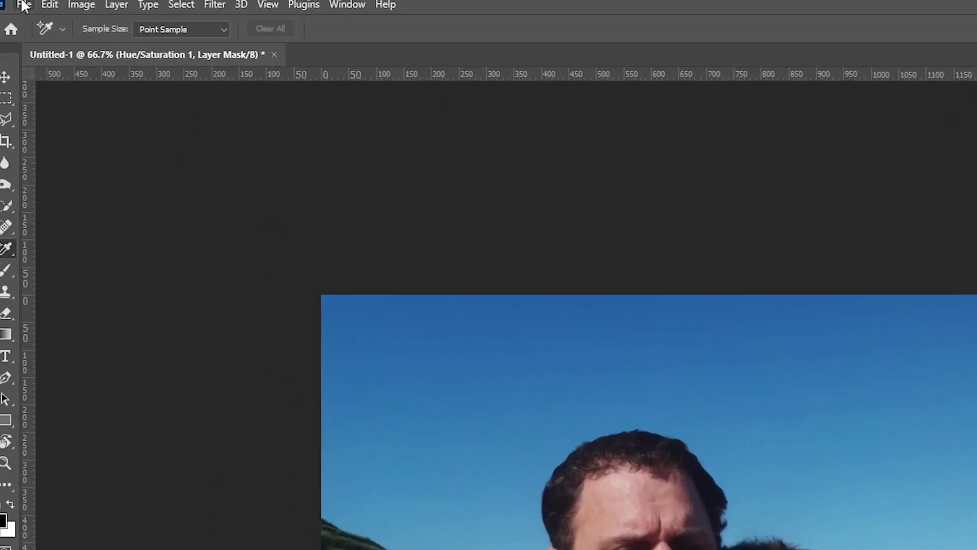
Step: Export the grade as Color Lookup Tables in 3DL and CUBE formats with the description "c-log 3 NISCA", copying that description for reuse
{"action": "left_click", "coordinate": [20, 4]}
{"action": "mouse_move", "coordinate": [39, 255]}
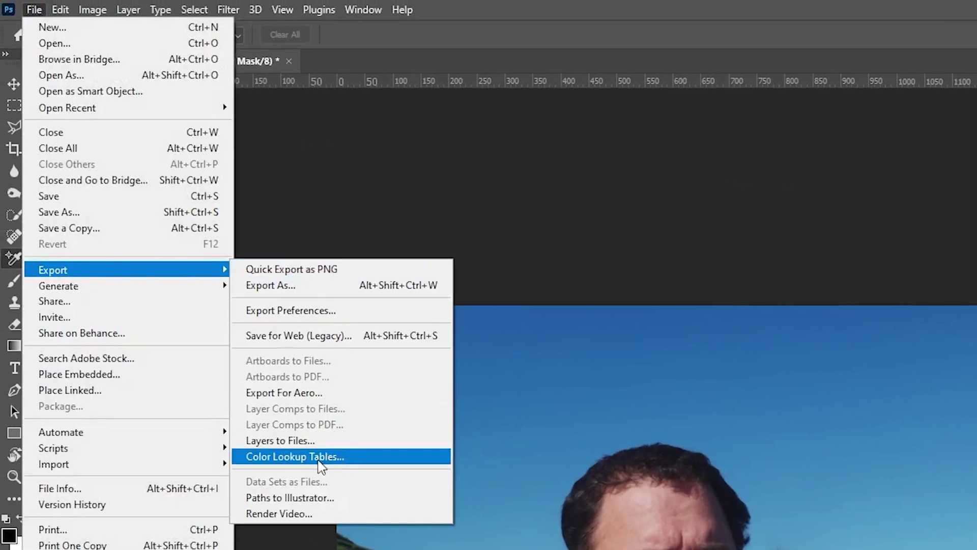
{"action": "left_click", "coordinate": [319, 458]}
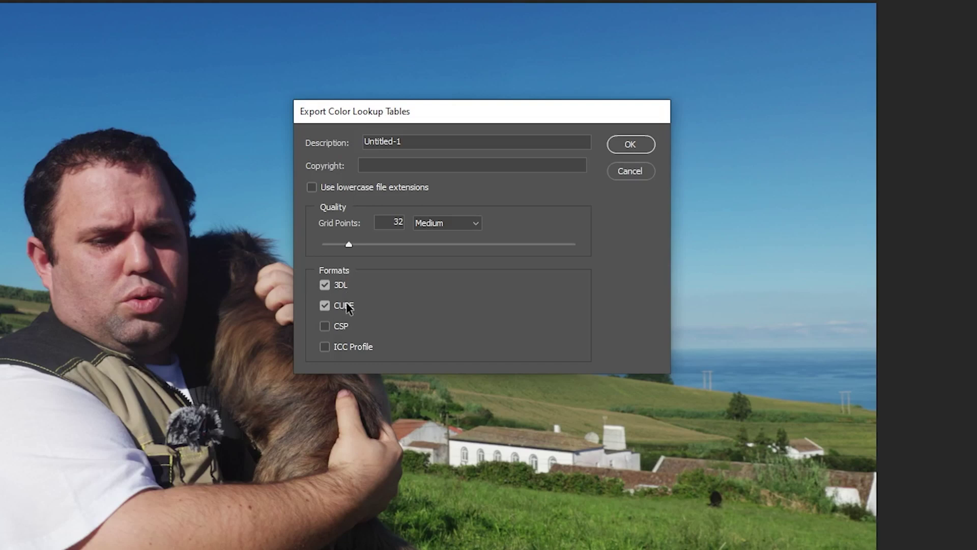
{"action": "left_click_drag", "start_coordinate": [419, 142], "coordinate": [283, 144]}
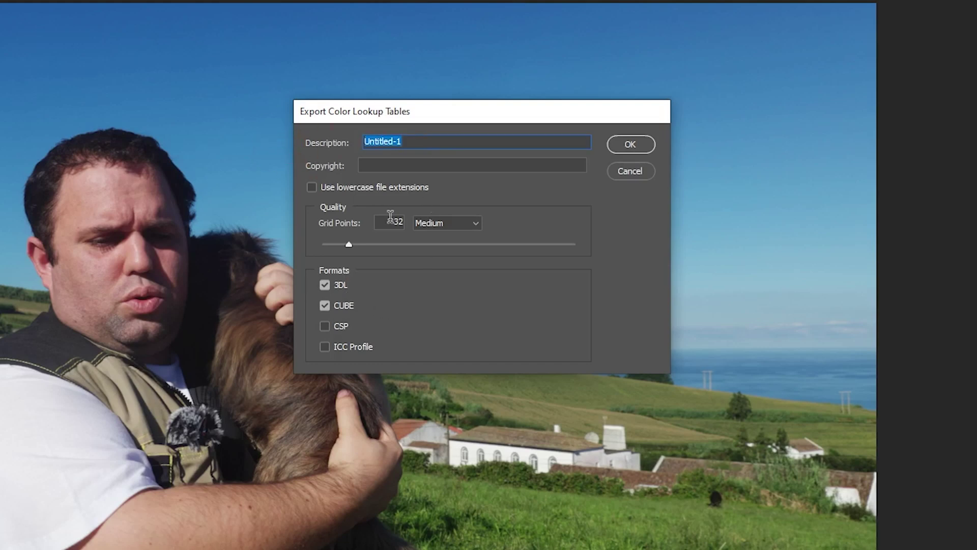
{"action": "type", "text": "c-log 3 NISCA"}
{"action": "key", "text": "ctrl+a"}
{"action": "key", "text": "ctrl+c"}
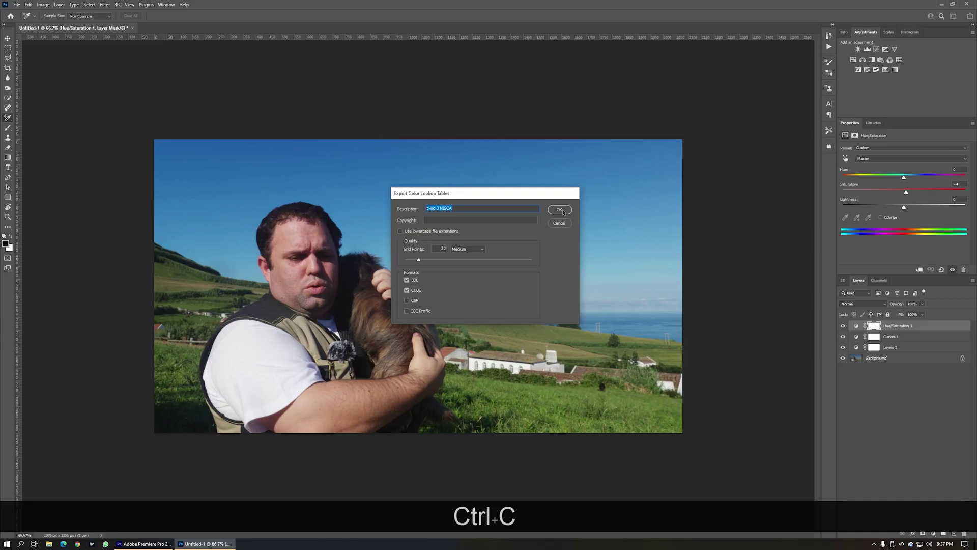
{"action": "left_click", "coordinate": [562, 211]}
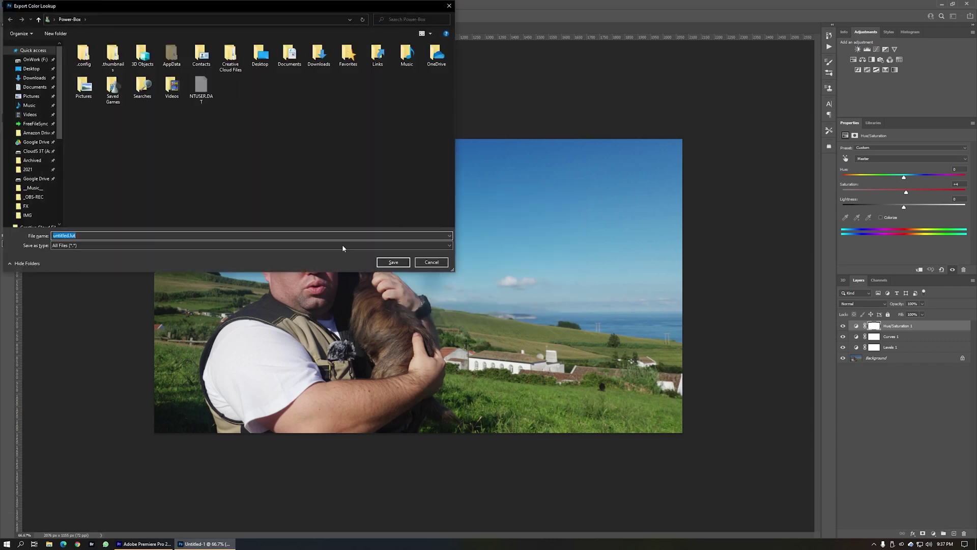
Step: Save the exported lookup tables in F:\Lut color\LUT under the file name "c-log 3 NISCA"
{"action": "left_click", "coordinate": [105, 20]}
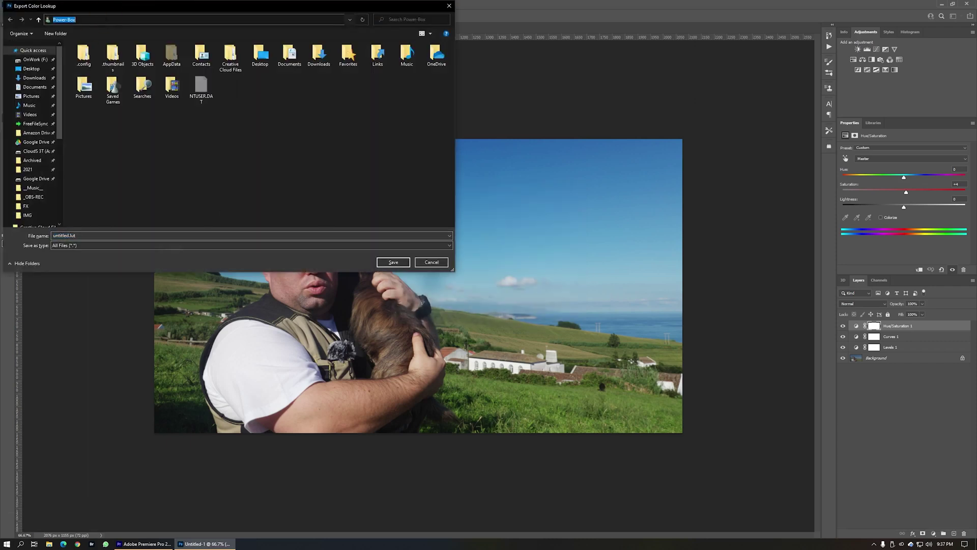
{"action": "key", "text": "super+v"}
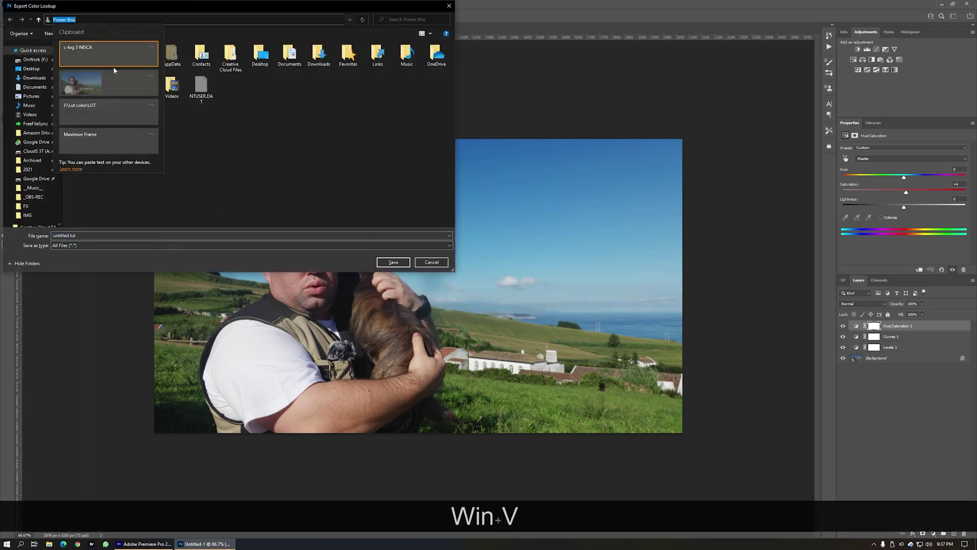
{"action": "left_click", "coordinate": [103, 115]}
{"action": "key", "text": "Return"}
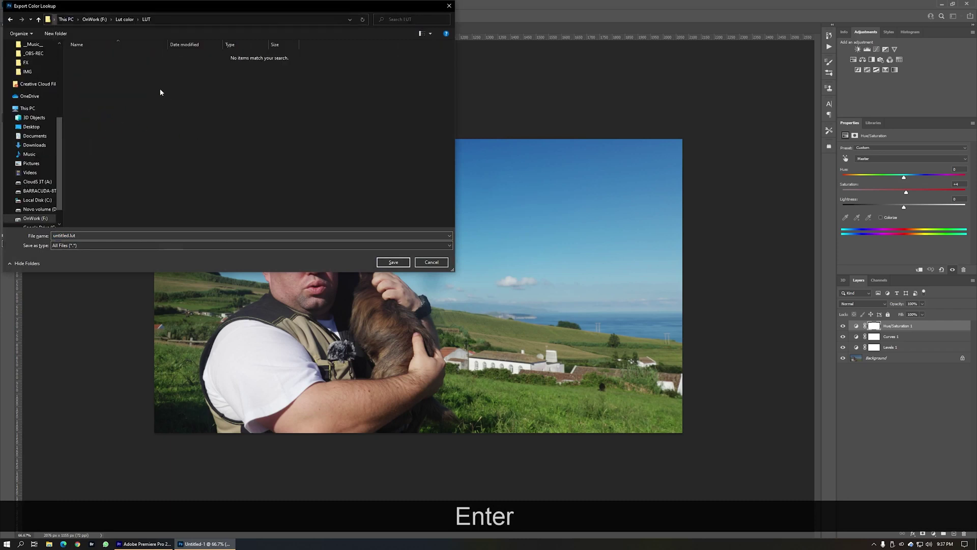
{"action": "double_click", "coordinate": [93, 236]}
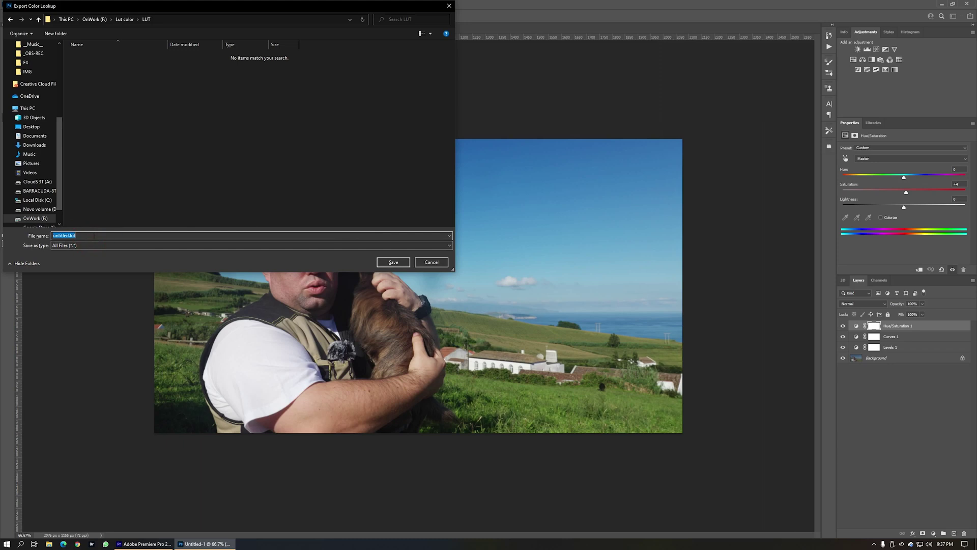
{"action": "key", "text": "super+v"}
{"action": "left_click", "coordinate": [108, 257]}
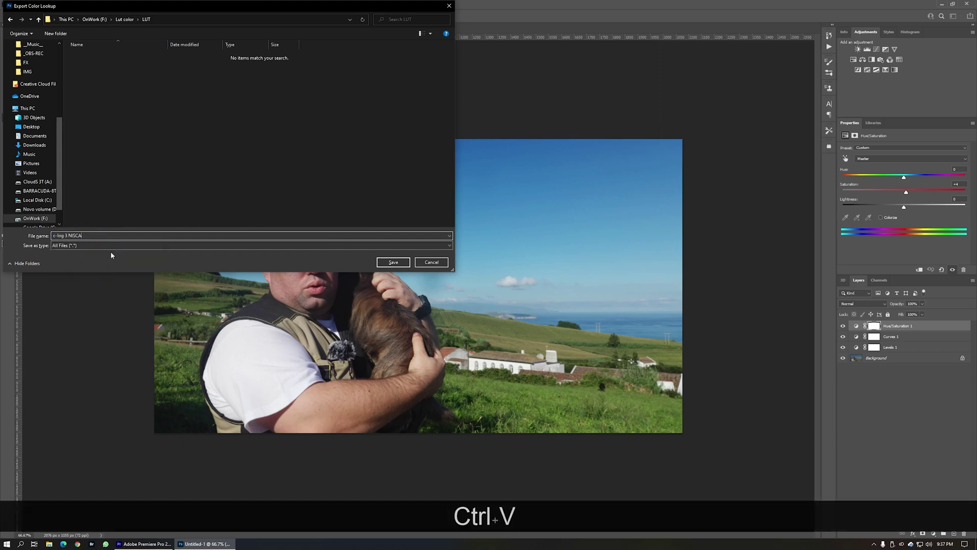
{"action": "left_click", "coordinate": [393, 262]}
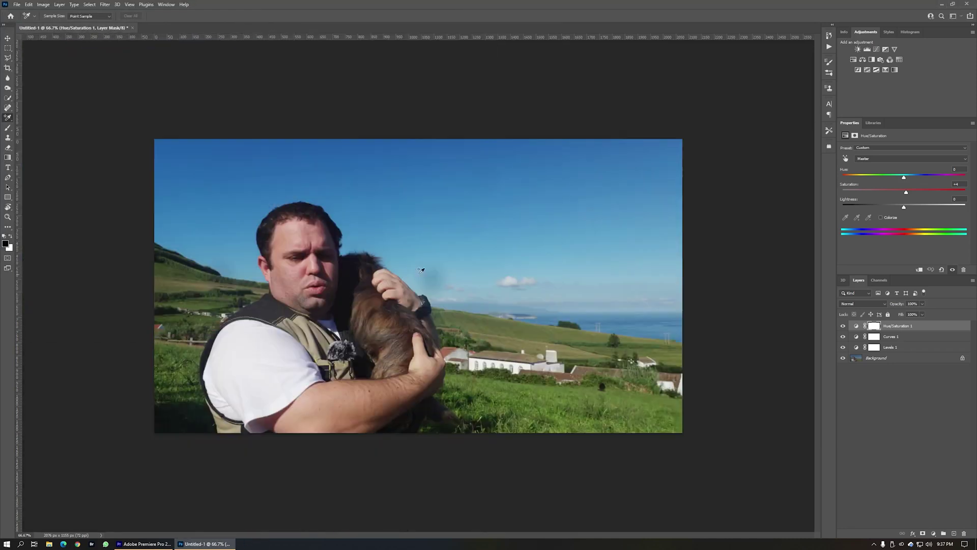
Step: Open the LUT folder in File Explorer to check the exported files
{"action": "left_click", "coordinate": [49, 546]}
{"action": "left_click", "coordinate": [345, 200]}
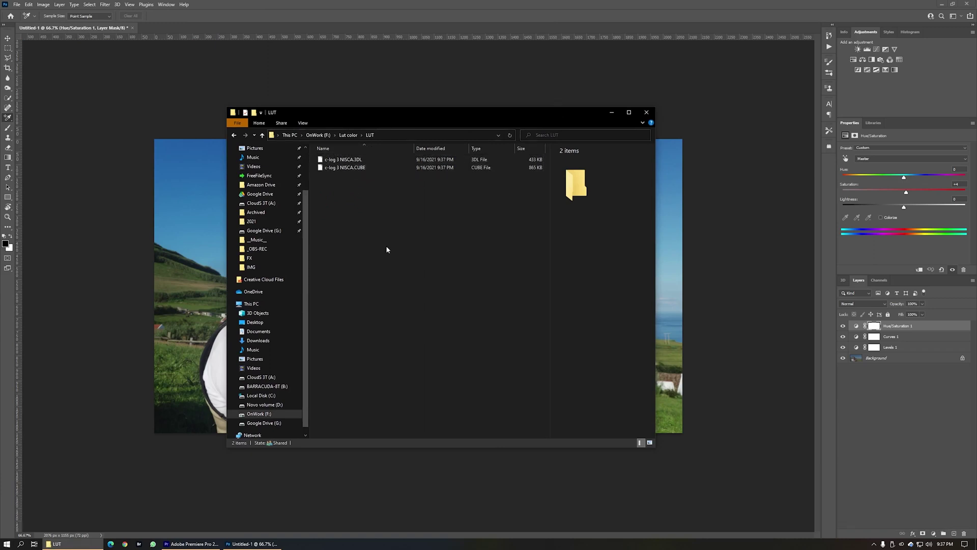
Step: Switch to Premiere Pro, open the Color workspace and select the MIG_0406.MP4 clip under the playhead
{"action": "left_click", "coordinate": [192, 544]}
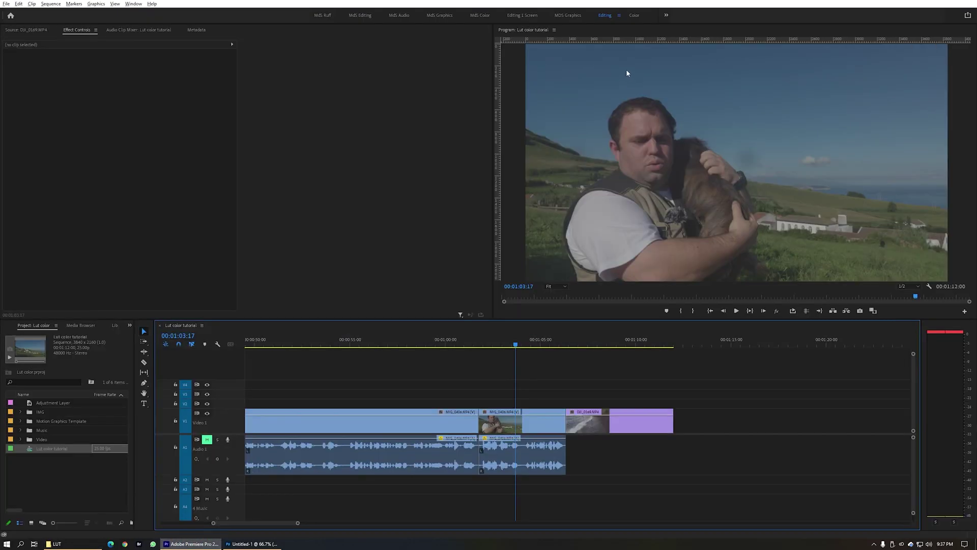
{"action": "left_click", "coordinate": [635, 16]}
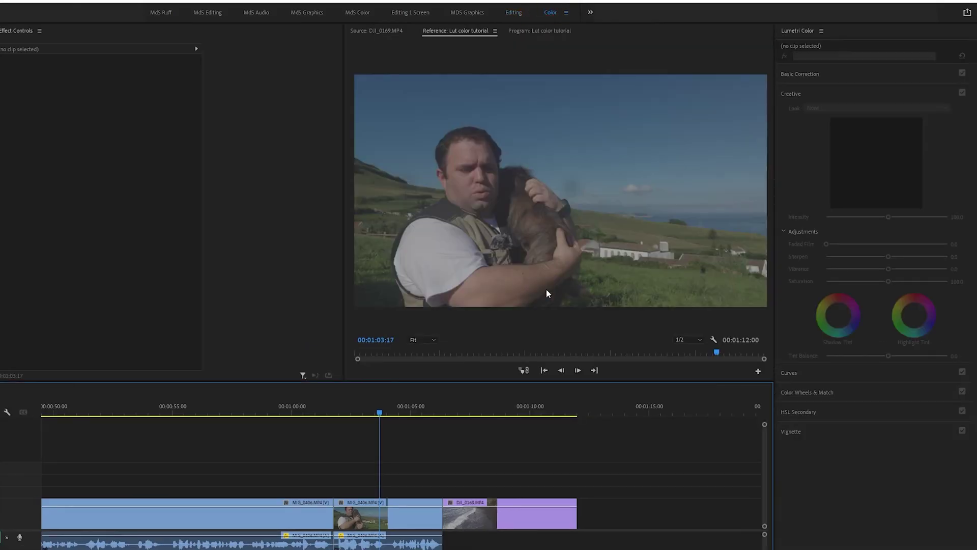
{"action": "left_click", "coordinate": [426, 500]}
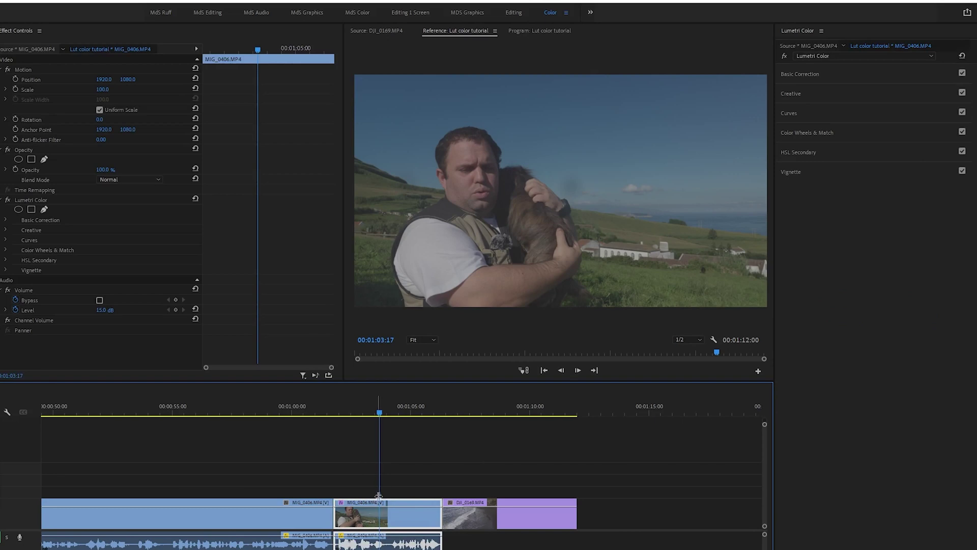
Step: Load c-log 3 NISCA.3DL from F:\Lut color\LUT as the clip's Creative look and lower its intensity to about 75
{"action": "left_click", "coordinate": [797, 94]}
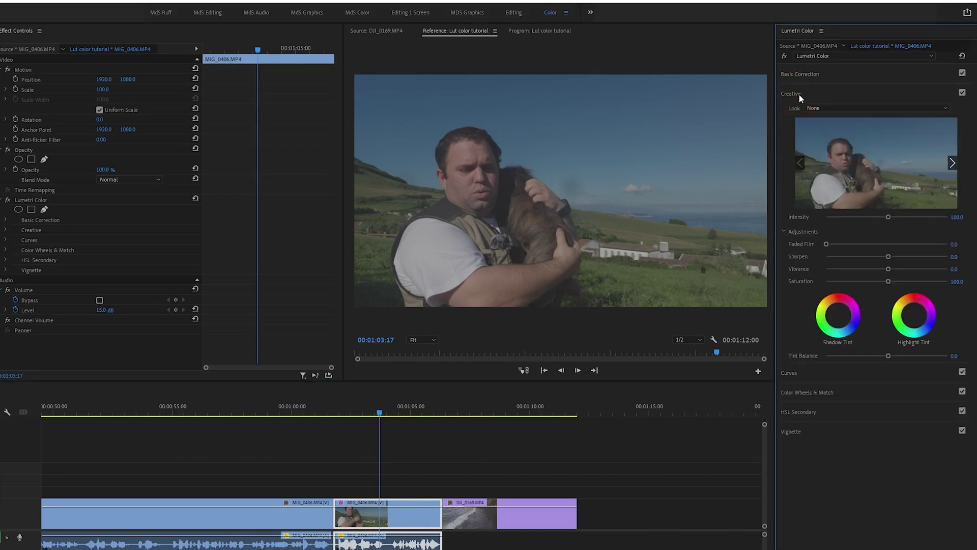
{"action": "left_click", "coordinate": [851, 107]}
{"action": "left_click", "coordinate": [832, 137]}
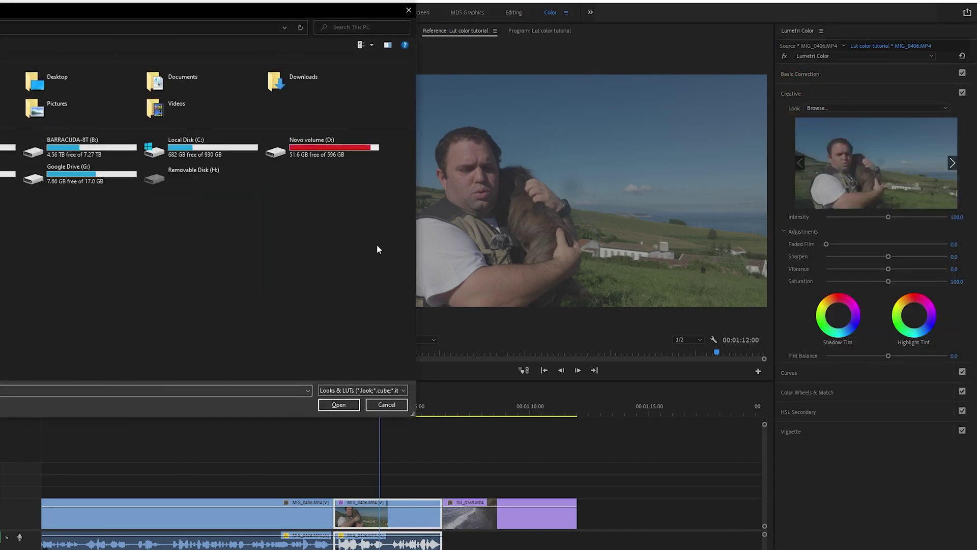
{"action": "left_click", "coordinate": [159, 27]}
{"action": "key", "text": "ctrl+v"}
{"action": "key", "text": "Return"}
{"action": "left_click", "coordinate": [142, 63]}
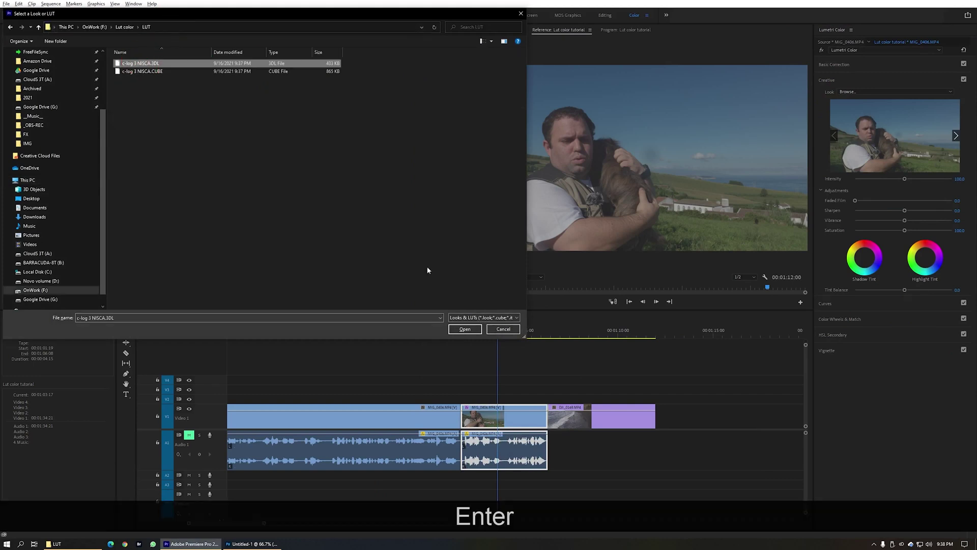
{"action": "left_click", "coordinate": [465, 329]}
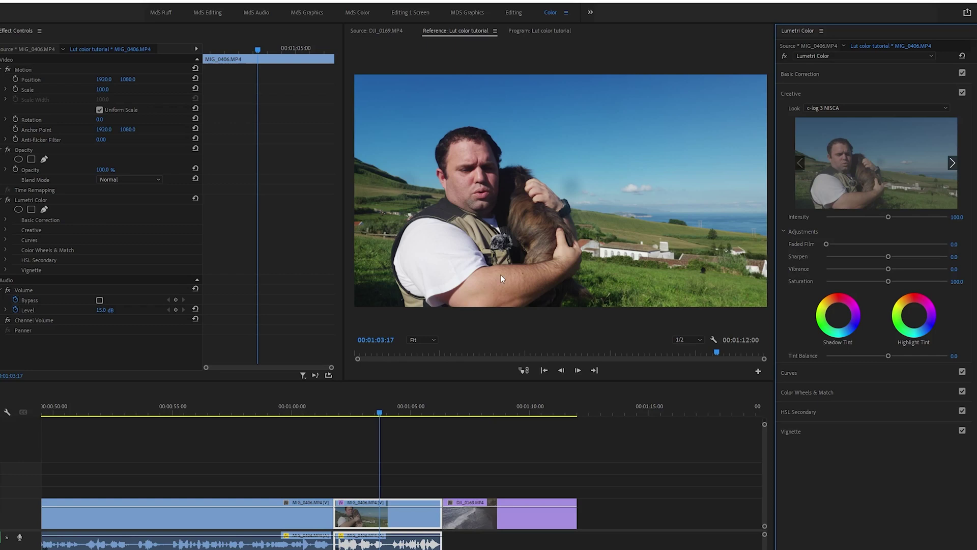
{"action": "left_click_drag", "start_coordinate": [890, 216], "coordinate": [873, 218]}
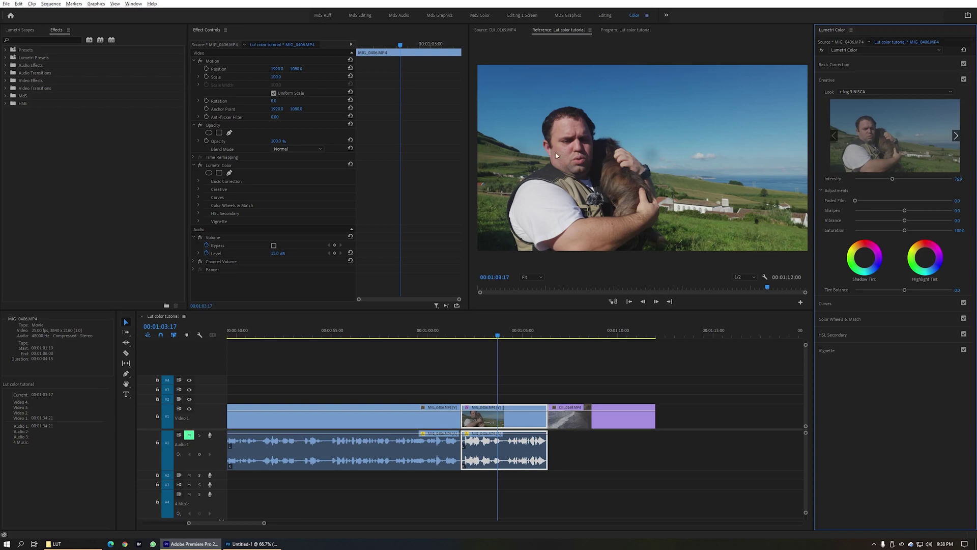
Step: Apply the Crop effect to the clip, isolate the man's face in the frame, and display the Lumetri Scopes
{"action": "left_click", "coordinate": [26, 39]}
{"action": "type", "text": "crop"}
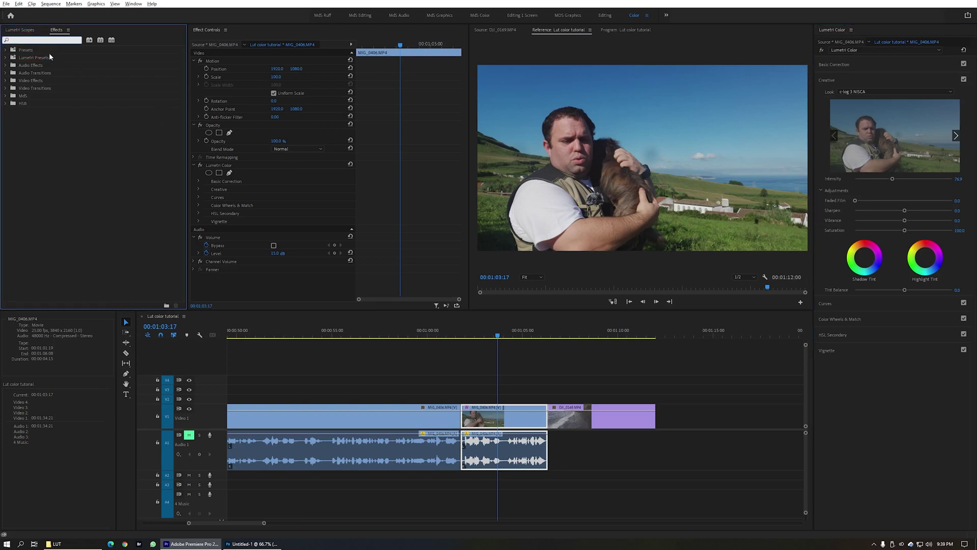
{"action": "left_click_drag", "start_coordinate": [27, 141], "coordinate": [267, 234]}
{"action": "left_click", "coordinate": [612, 29]}
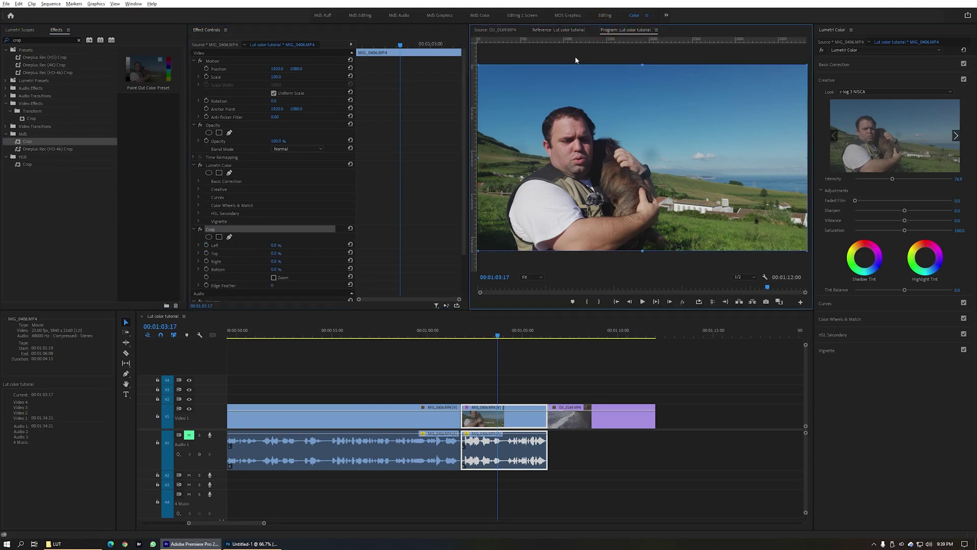
{"action": "left_click_drag", "start_coordinate": [643, 247], "coordinate": [625, 170]}
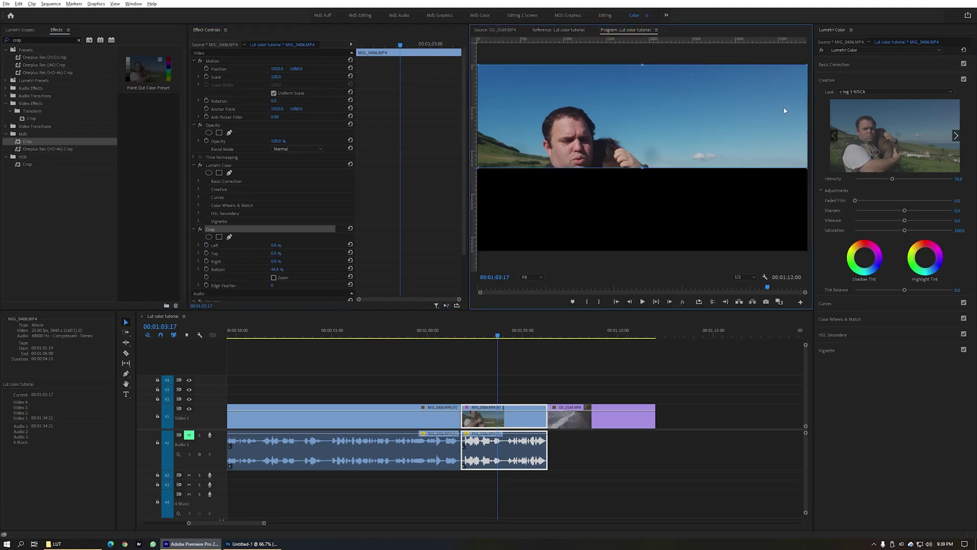
{"action": "left_click", "coordinate": [21, 30]}
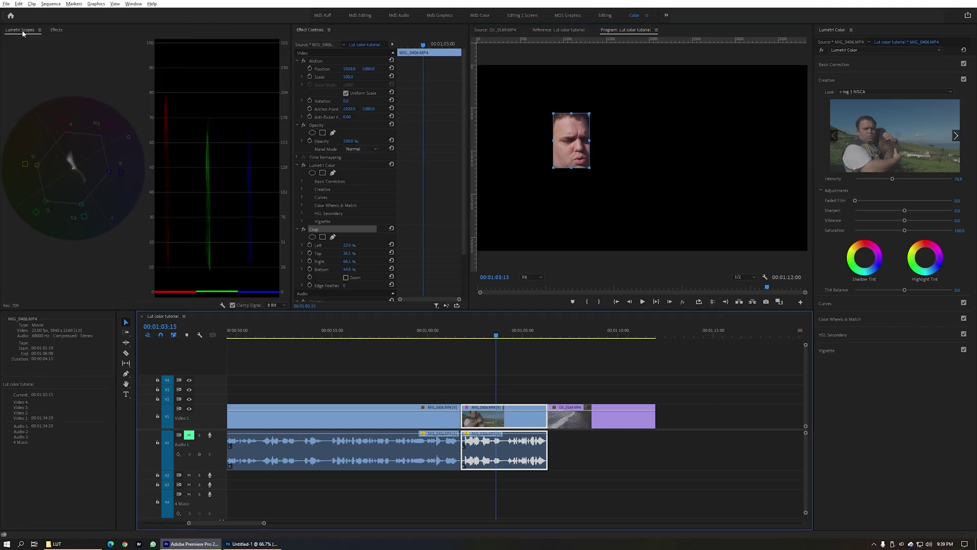
{"action": "left_click", "coordinate": [22, 31]}
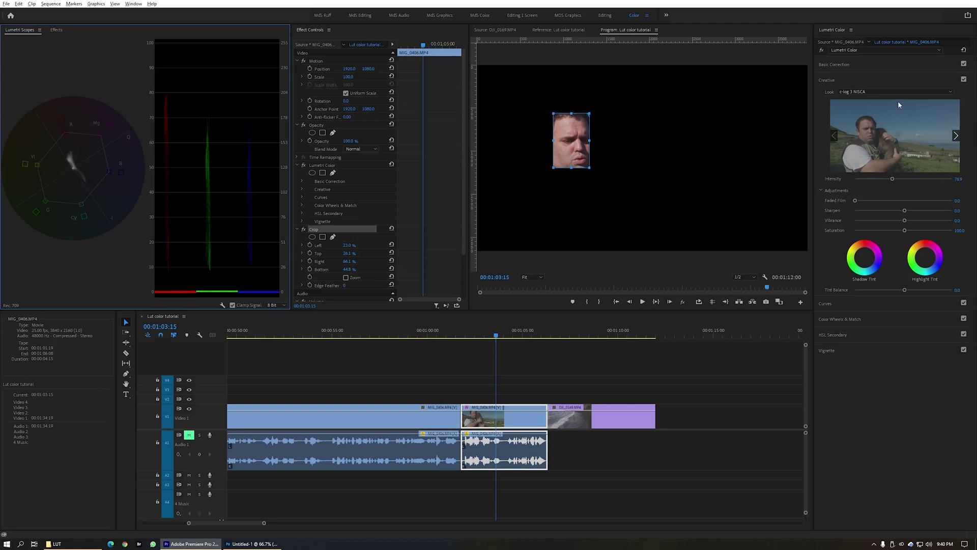
Step: Try the Temperature and Tint white balance adjustments in the clip's Basic Correction
{"action": "left_click", "coordinate": [848, 64]}
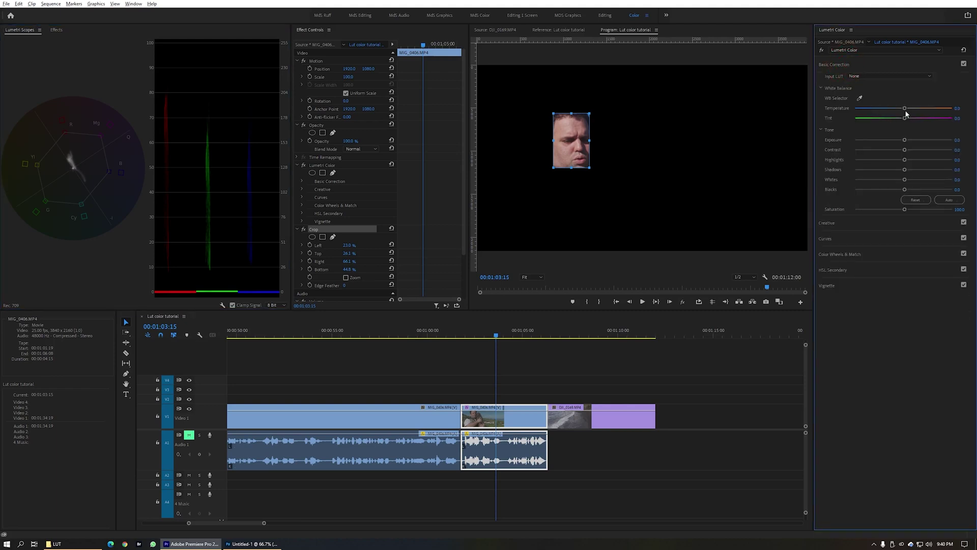
{"action": "left_click_drag", "start_coordinate": [905, 109], "coordinate": [902, 118]}
{"action": "left_click", "coordinate": [906, 109]}
Step: Reduce the Creative look's intensity to about 68 and delete the Crop effect from the clip
{"action": "left_click", "coordinate": [852, 223]}
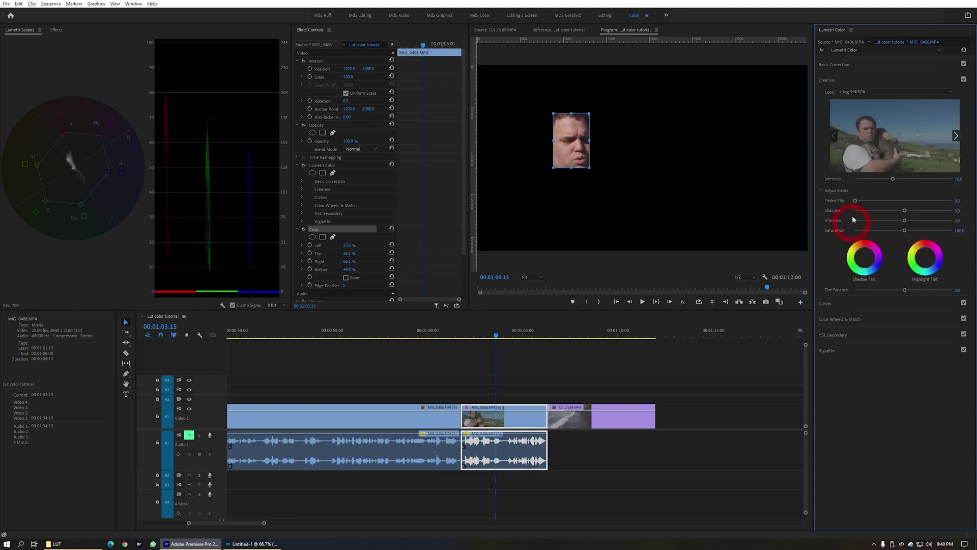
{"action": "left_click_drag", "start_coordinate": [893, 179], "coordinate": [888, 178]}
{"action": "left_click", "coordinate": [349, 237]}
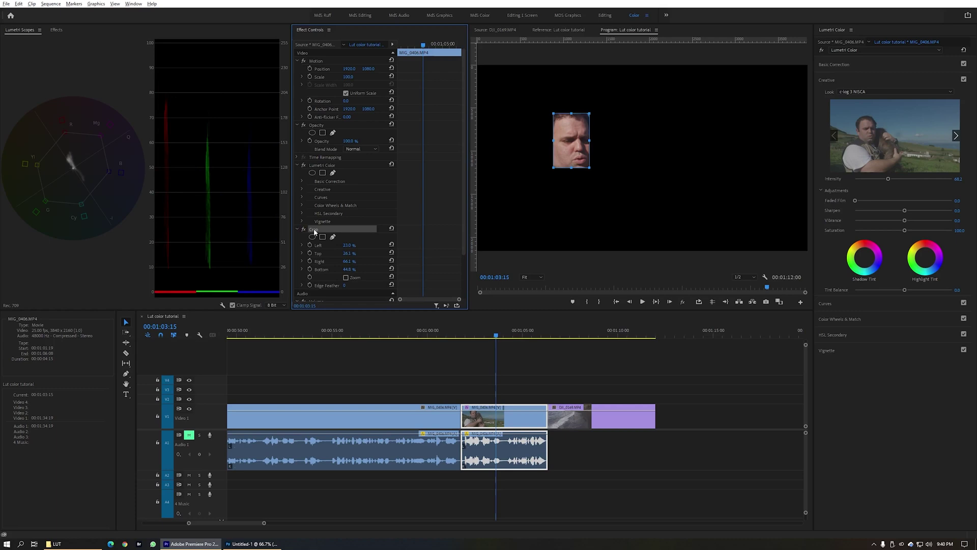
{"action": "key", "text": "Delete"}
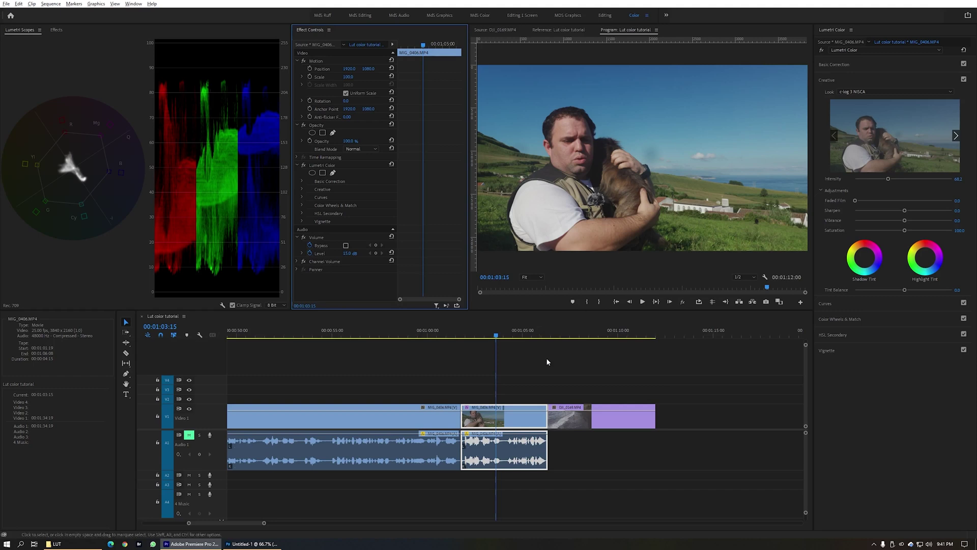
Step: Cut the Lumetri Color effect from the timeline clip and paste it onto the MIG_0406.MP4 source clip
{"action": "scroll", "coordinate": [548, 383], "scroll_direction": "up", "scroll_amount": 5}
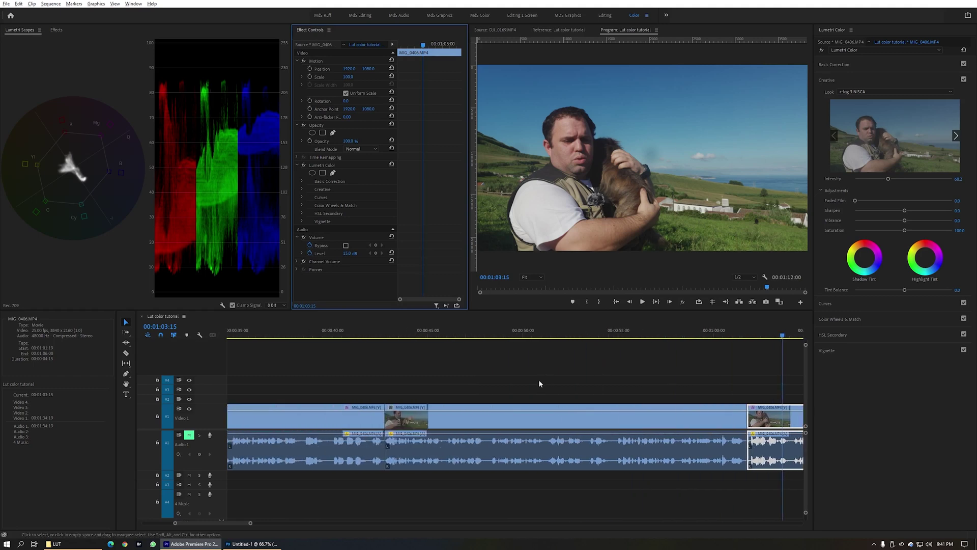
{"action": "scroll", "coordinate": [539, 383], "scroll_direction": "down", "scroll_amount": 3}
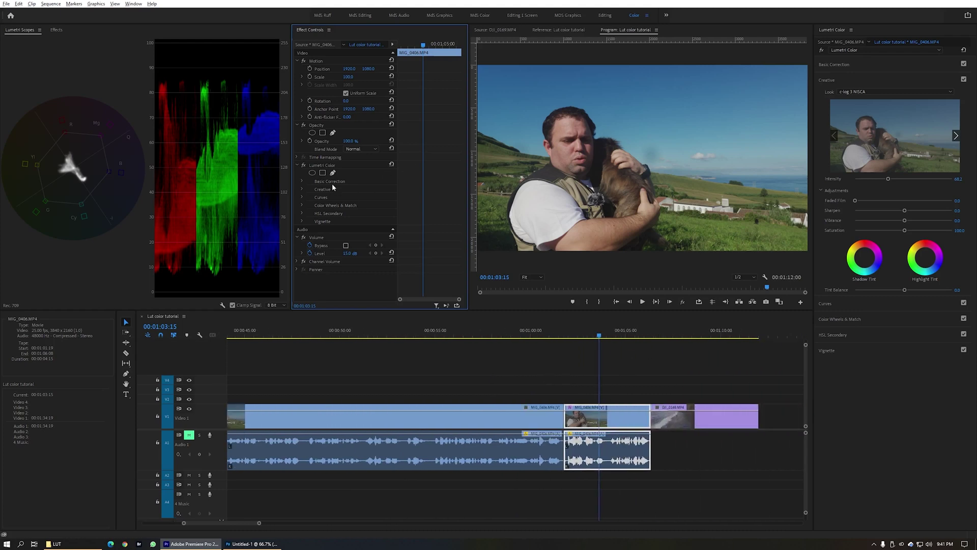
{"action": "left_click", "coordinate": [346, 169]}
{"action": "left_click_drag", "start_coordinate": [294, 175], "coordinate": [184, 175]}
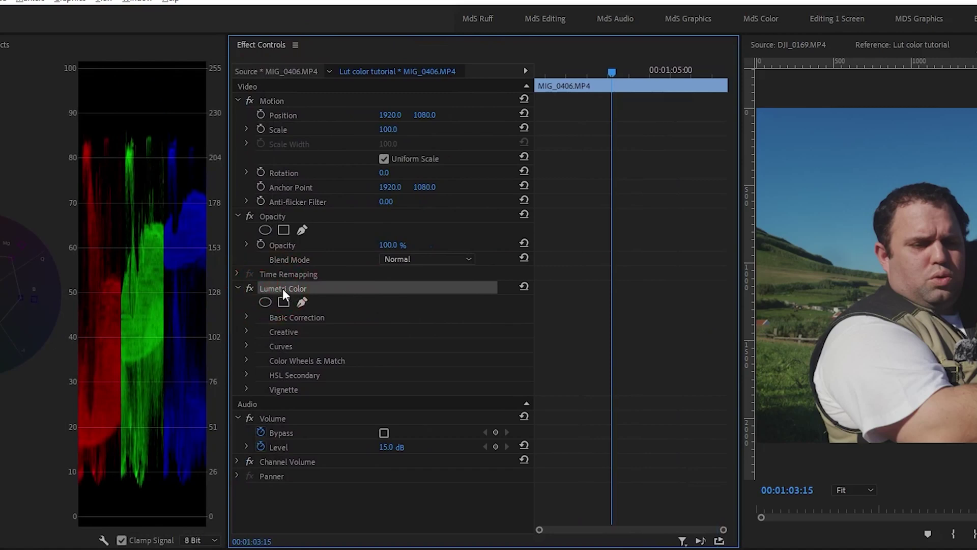
{"action": "key", "text": "Delete"}
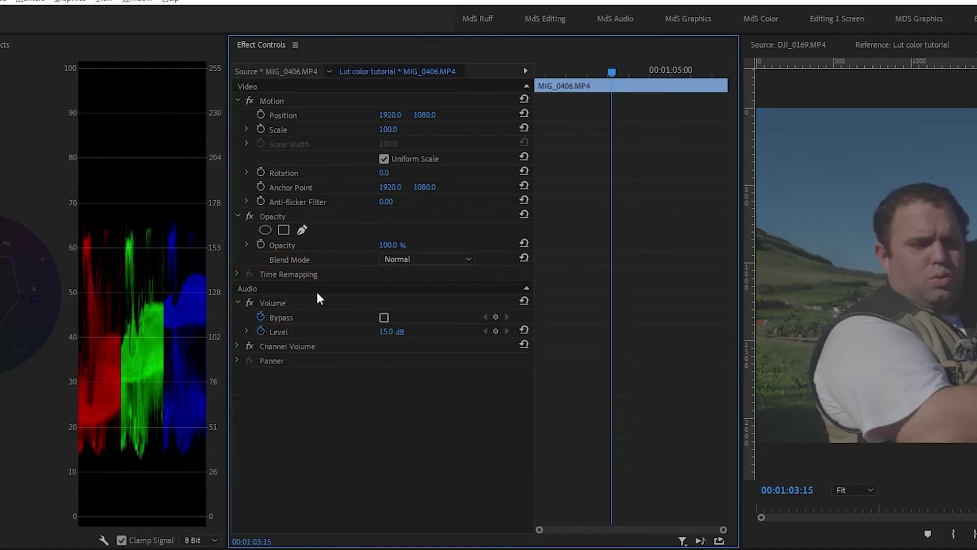
{"action": "left_click", "coordinate": [261, 72]}
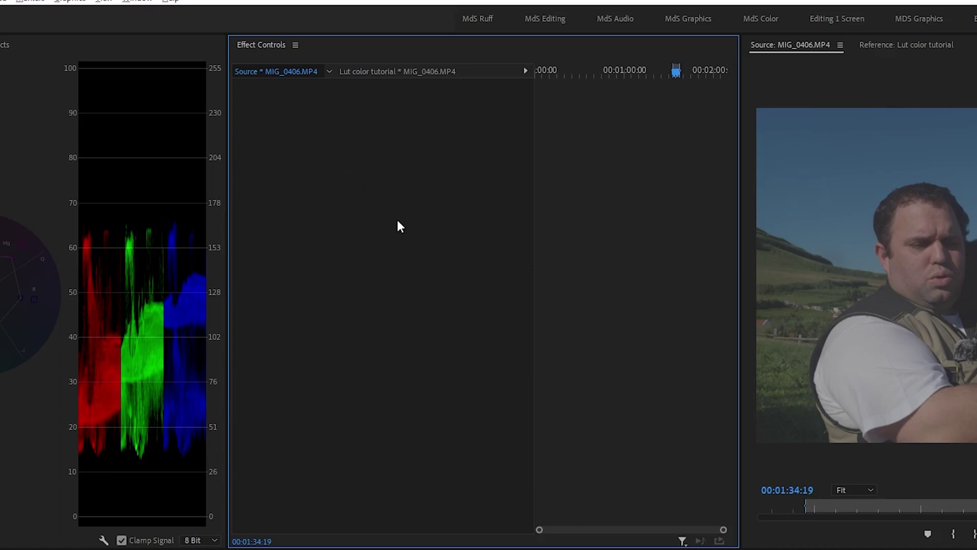
{"action": "key", "text": "ctrl+v"}
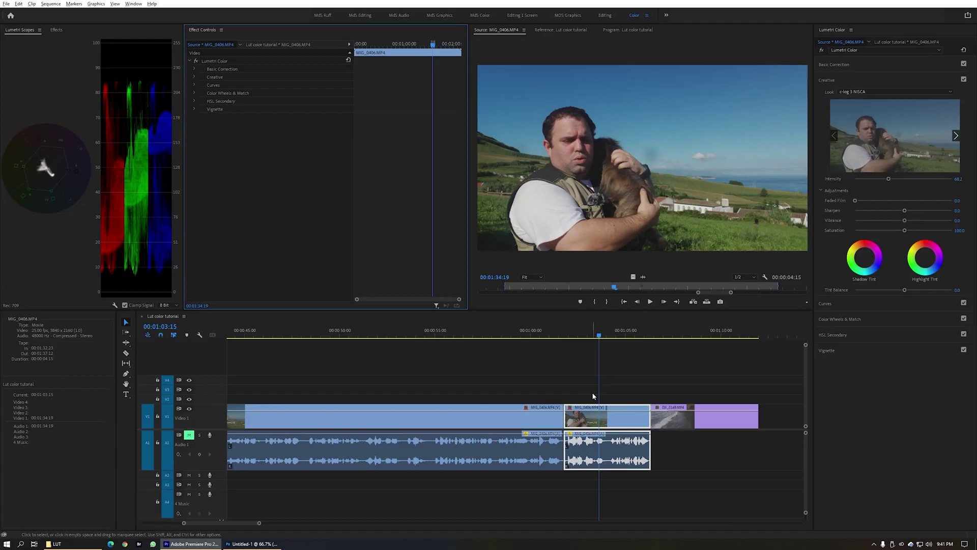
Step: Scrub through the timeline to check the grade on the other MIG_0406.MP4 segments and the following clip
{"action": "left_click_drag", "start_coordinate": [584, 338], "coordinate": [538, 336]}
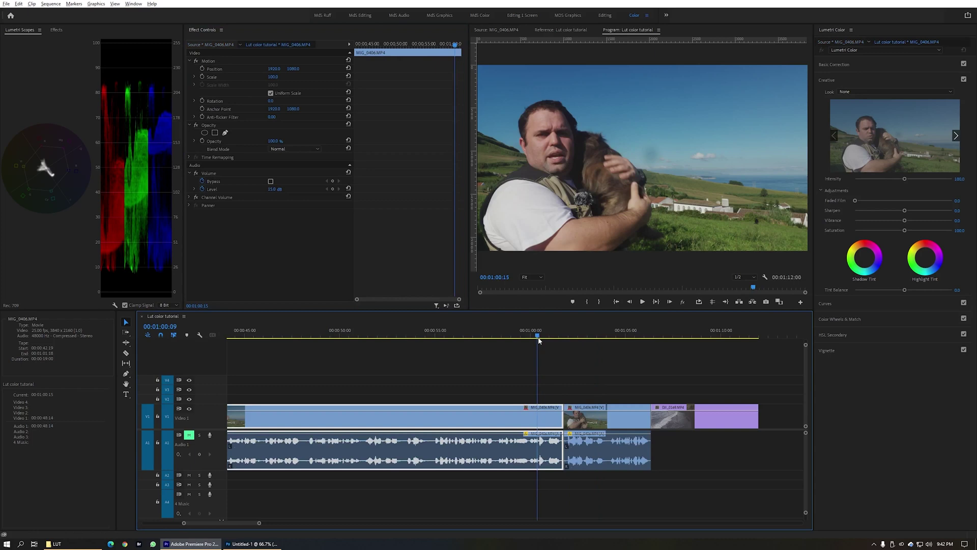
{"action": "left_click", "coordinate": [434, 332]}
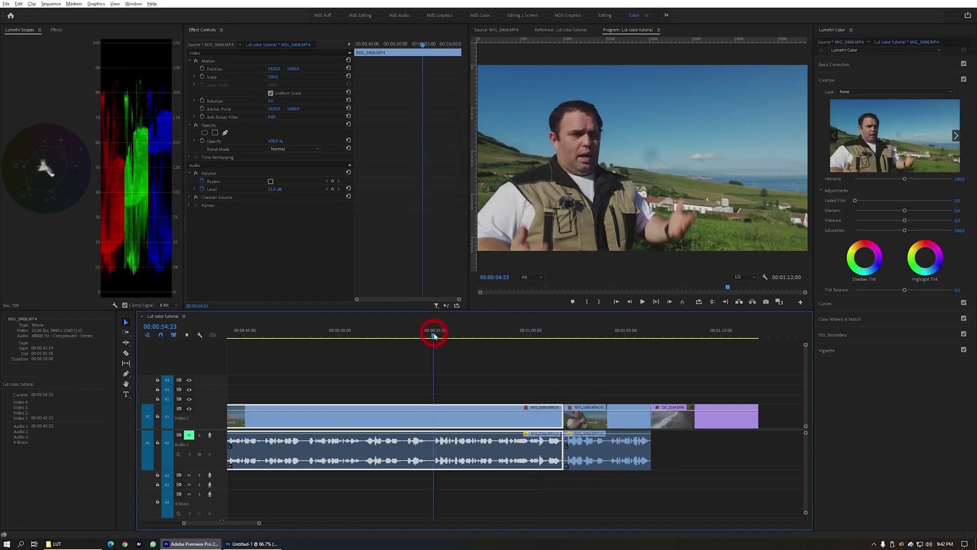
{"action": "left_click_drag", "start_coordinate": [467, 338], "coordinate": [689, 336]}
{"action": "left_click", "coordinate": [689, 337]}
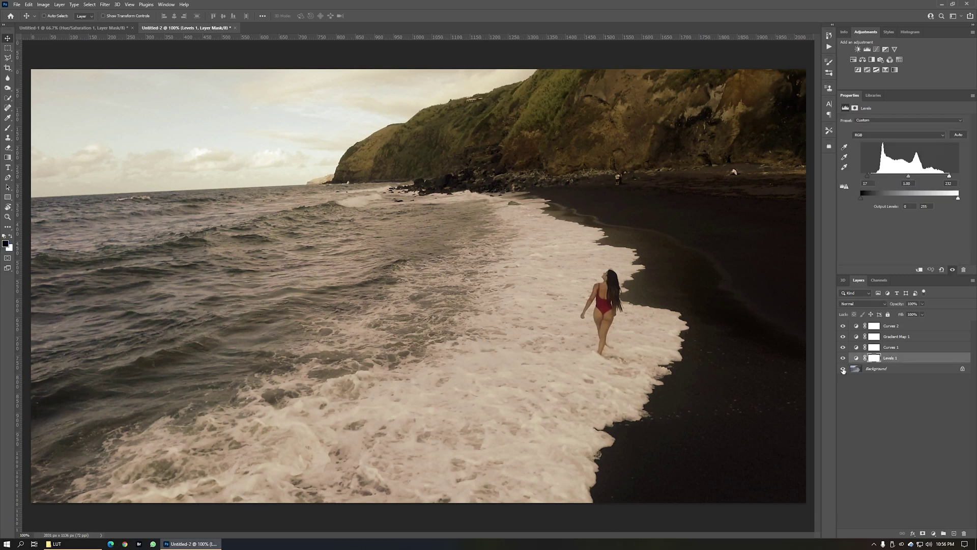
Step: Compare the graded beach image with the original, leaving only the Levels 1 adjustment visible above the Background layer
{"action": "left_click", "coordinate": [843, 370], "text": "alt"}
{"action": "left_click", "coordinate": [843, 369], "text": "alt"}
{"action": "left_click", "coordinate": [857, 358]}
{"action": "left_click", "coordinate": [843, 368], "text": "alt"}
{"action": "left_click", "coordinate": [843, 358]}
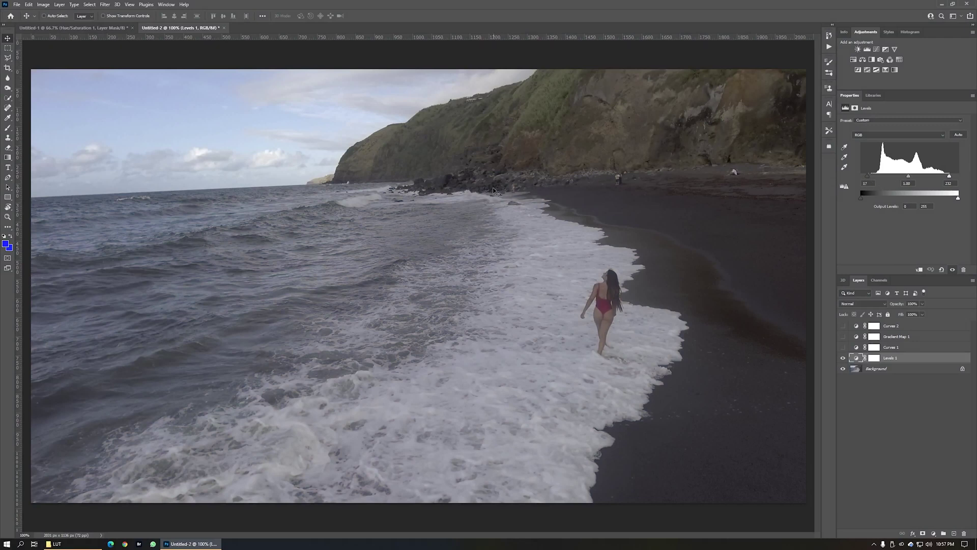
Step: Display the Histogram and compare it with the Levels 1 adjustment off and on
{"action": "left_click", "coordinate": [911, 32]}
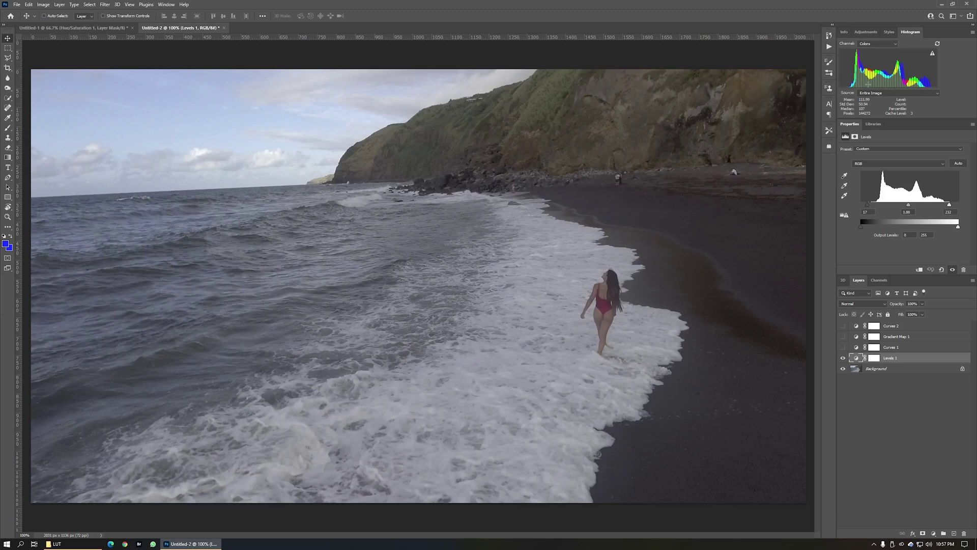
{"action": "left_click", "coordinate": [843, 358]}
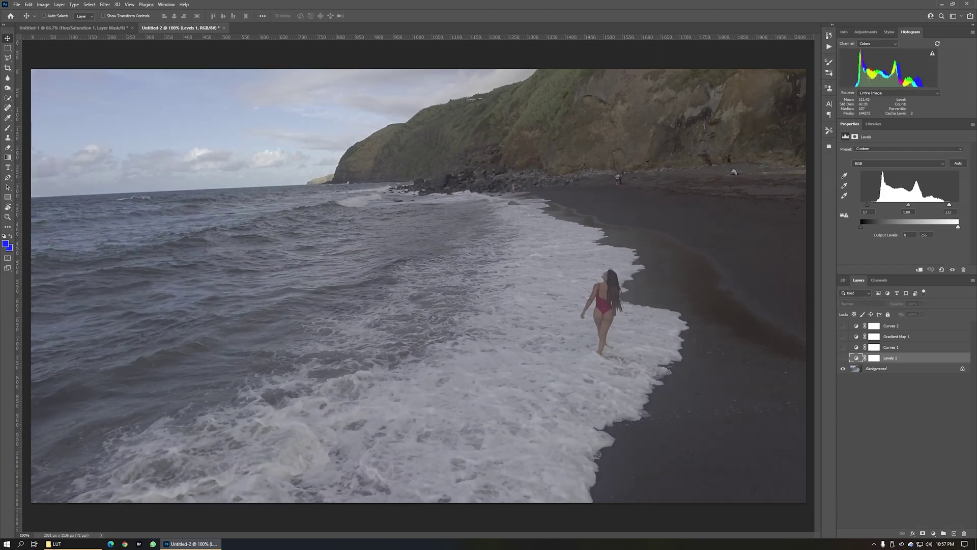
{"action": "left_click", "coordinate": [843, 358]}
Step: Make the first Curves layer and Gradient Map 1 visible, inspect each one's settings, and bring back the Adjustments list
{"action": "left_click", "coordinate": [843, 347]}
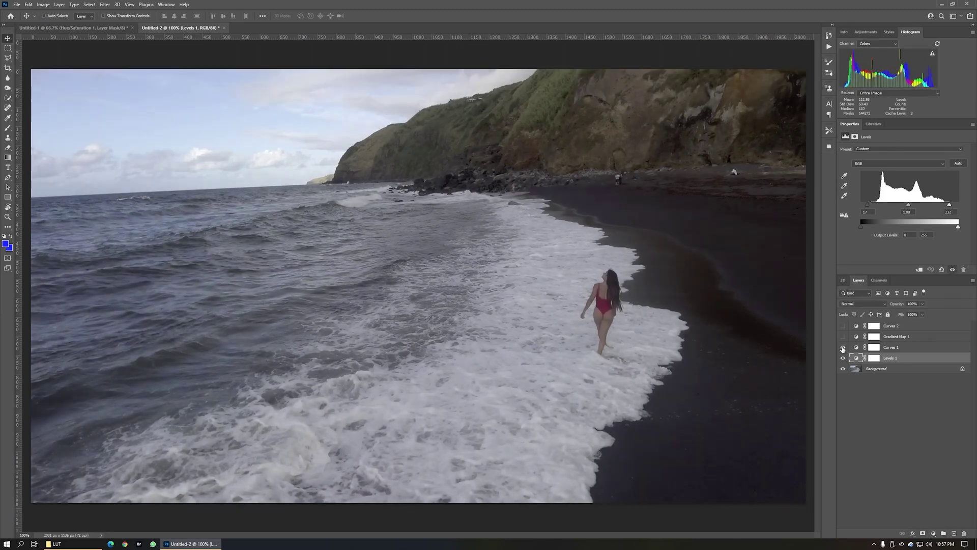
{"action": "left_click", "coordinate": [893, 348]}
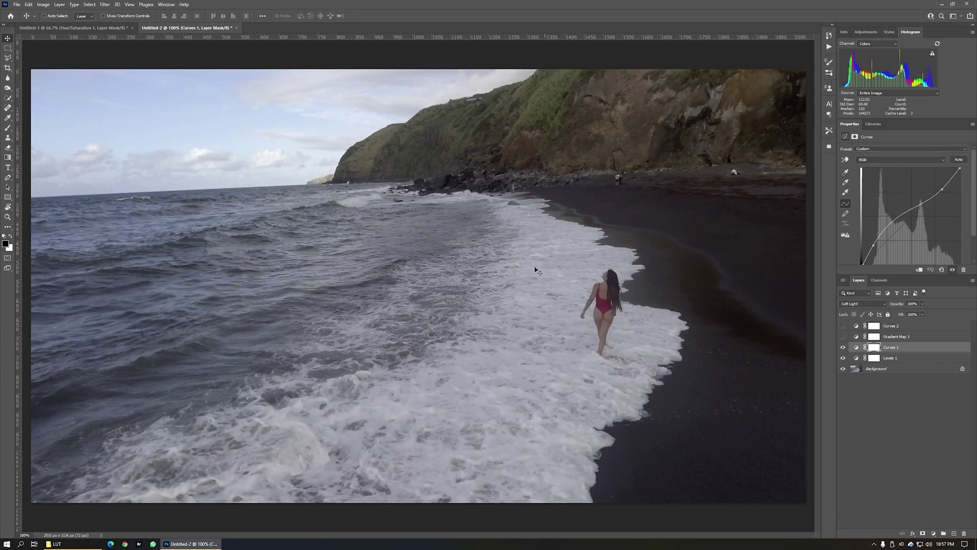
{"action": "left_click", "coordinate": [842, 337]}
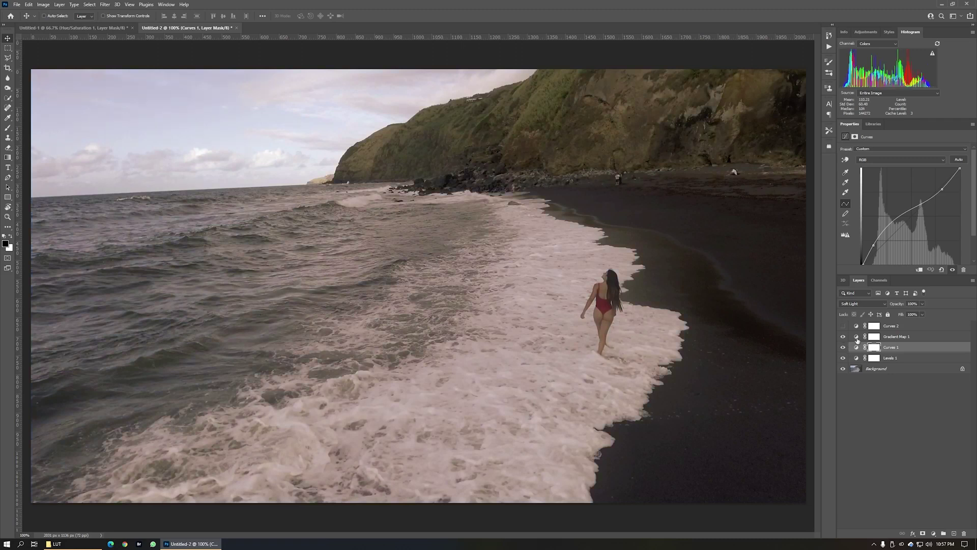
{"action": "left_click", "coordinate": [890, 337]}
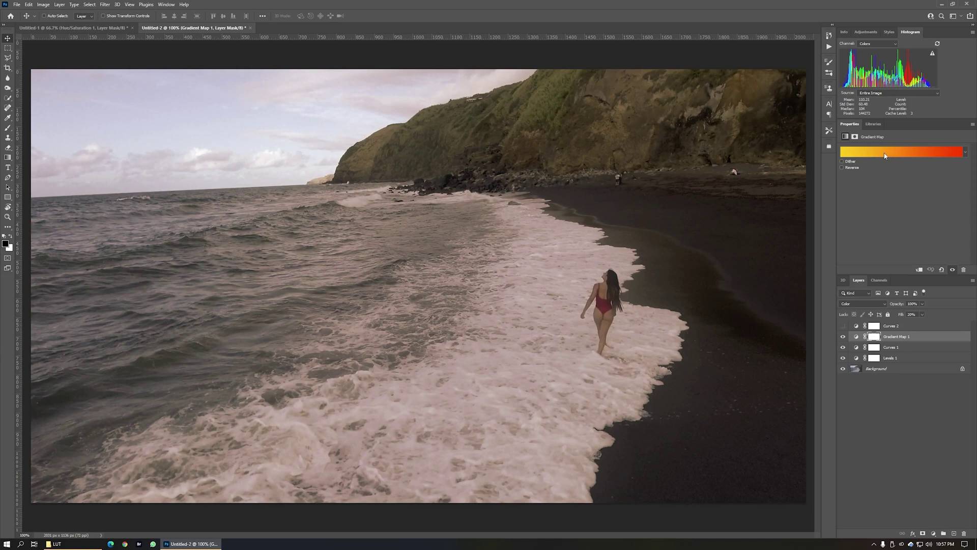
{"action": "left_click", "coordinate": [866, 31]}
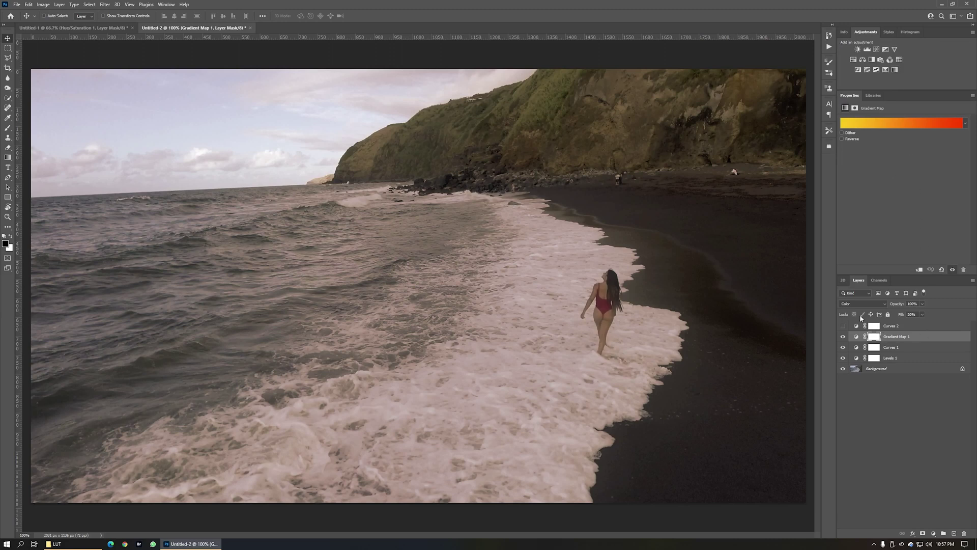
Step: Try the Soft Light blend mode on the Gradient Map 1 layer and set it back to Color
{"action": "left_click", "coordinate": [849, 304]}
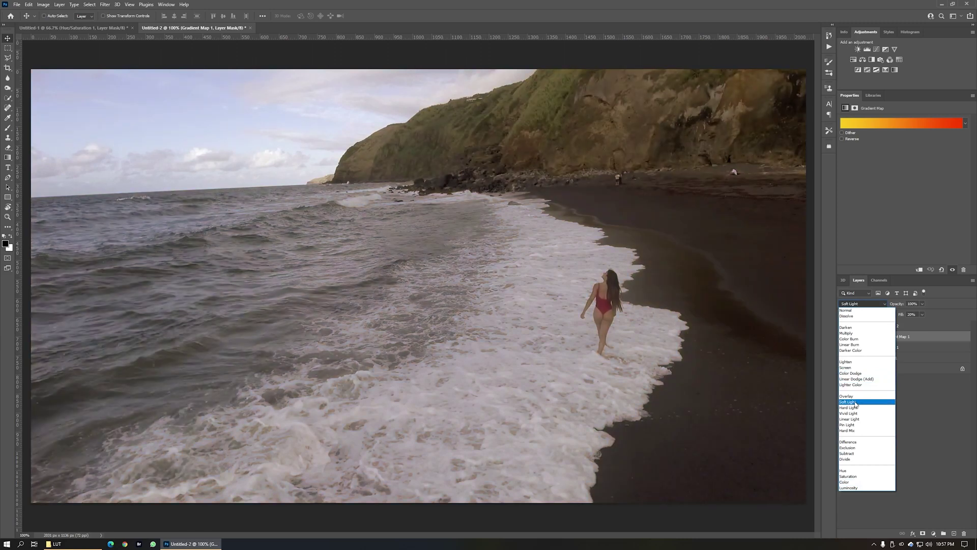
{"action": "left_click", "coordinate": [855, 402]}
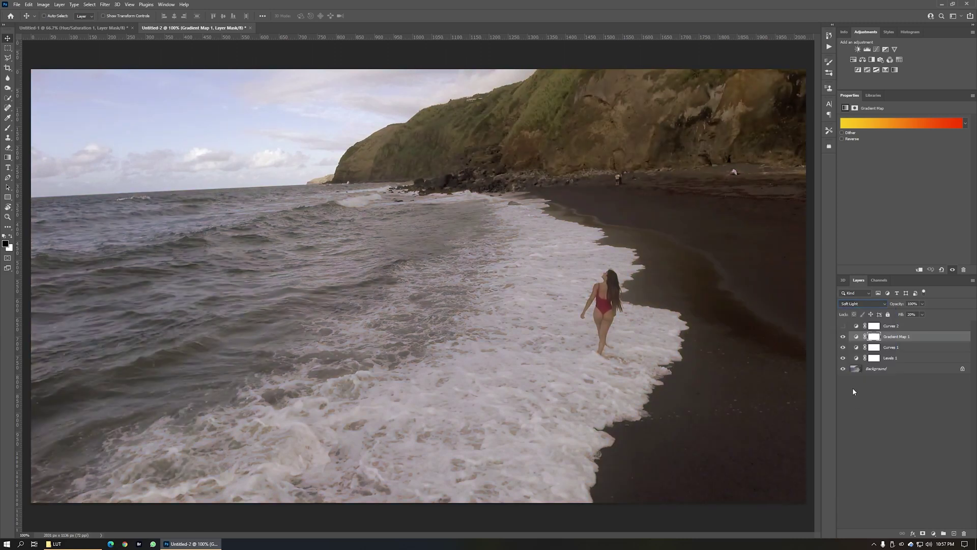
{"action": "left_click", "coordinate": [863, 303]}
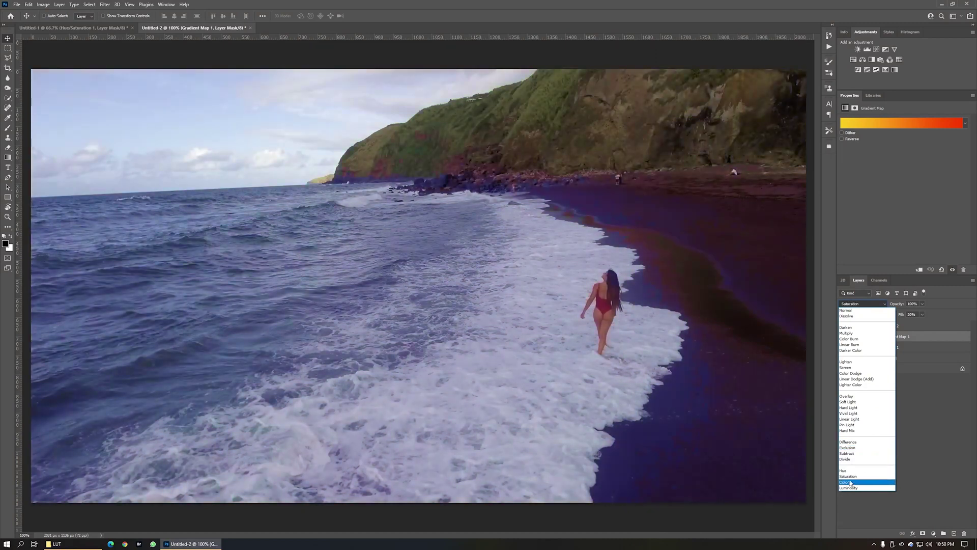
{"action": "left_click", "coordinate": [851, 483]}
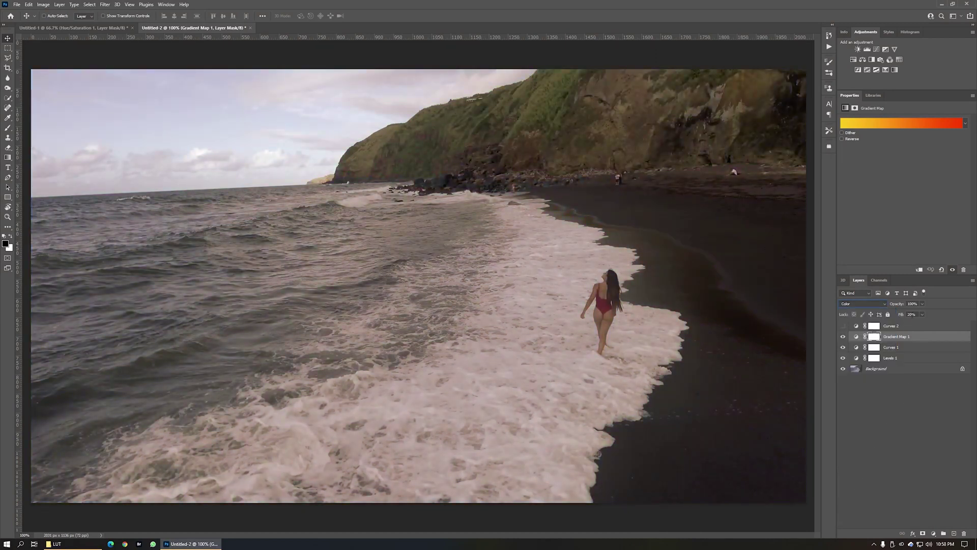
Step: Make the Curves 2 layer visible and inspect its curve in the Blue channel, including the shadow end
{"action": "left_click", "coordinate": [892, 327]}
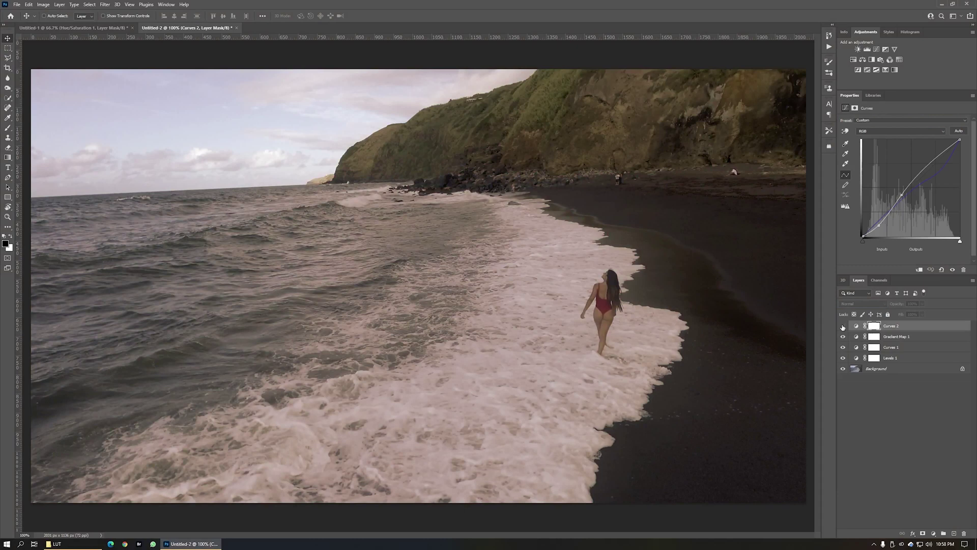
{"action": "left_click", "coordinate": [843, 326]}
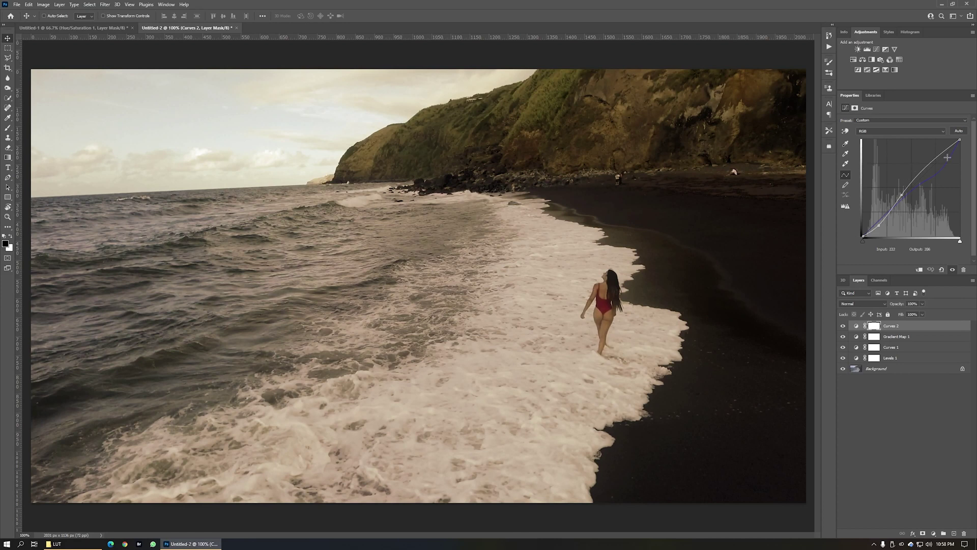
{"action": "left_click", "coordinate": [934, 130]}
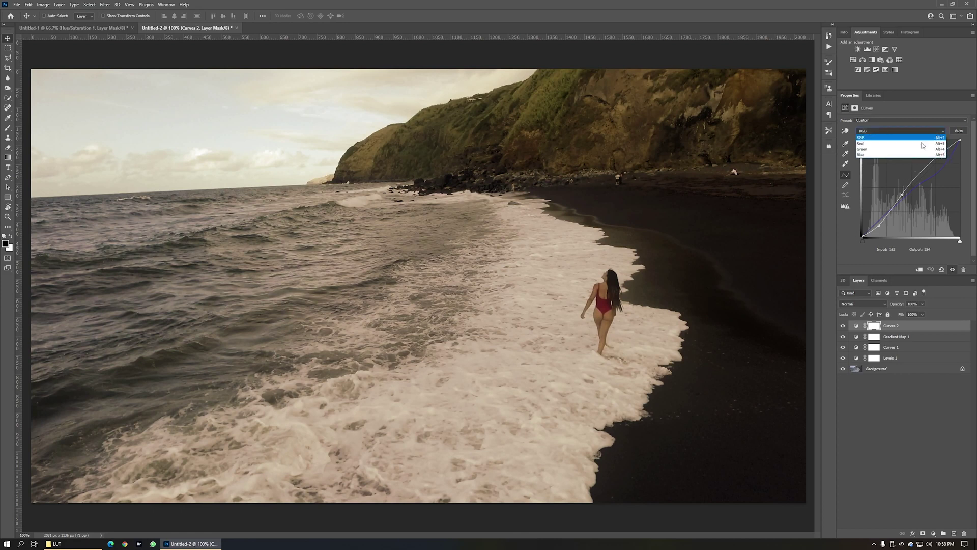
{"action": "left_click", "coordinate": [885, 154]}
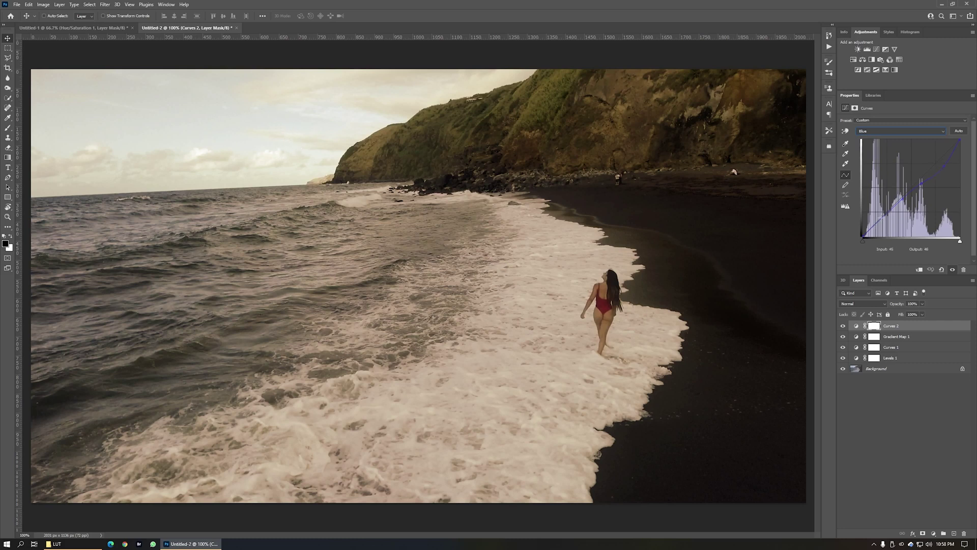
{"action": "left_click_drag", "start_coordinate": [883, 217], "coordinate": [881, 208]}
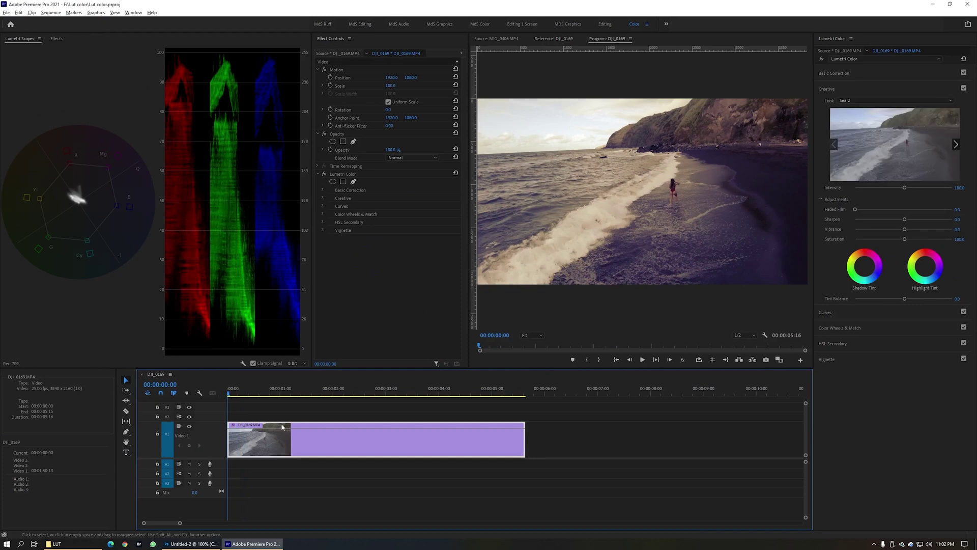
Step: Switch to Premiere Pro, preview the beach clip with the Sea 2 look, and reduce the look's intensity to about 71
{"action": "key", "text": "space"}
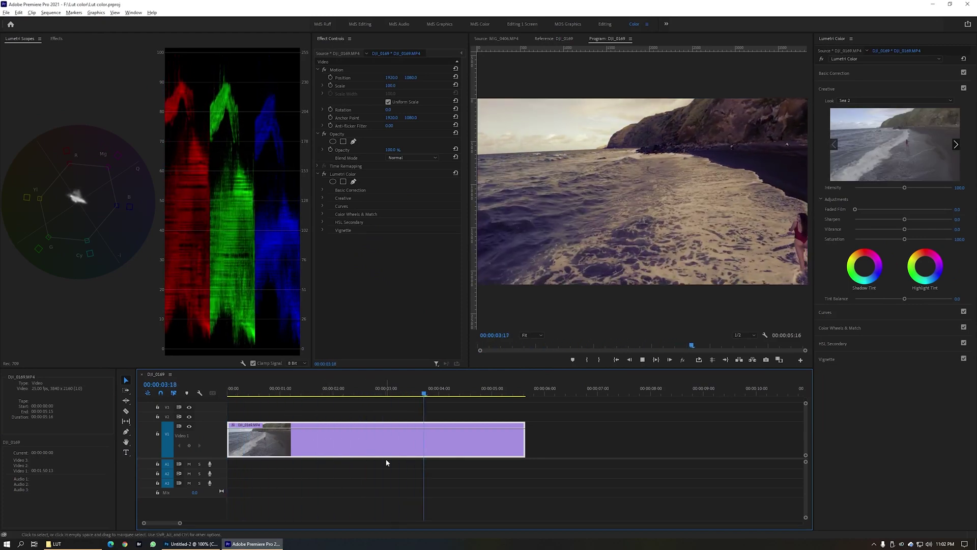
{"action": "key", "text": "space"}
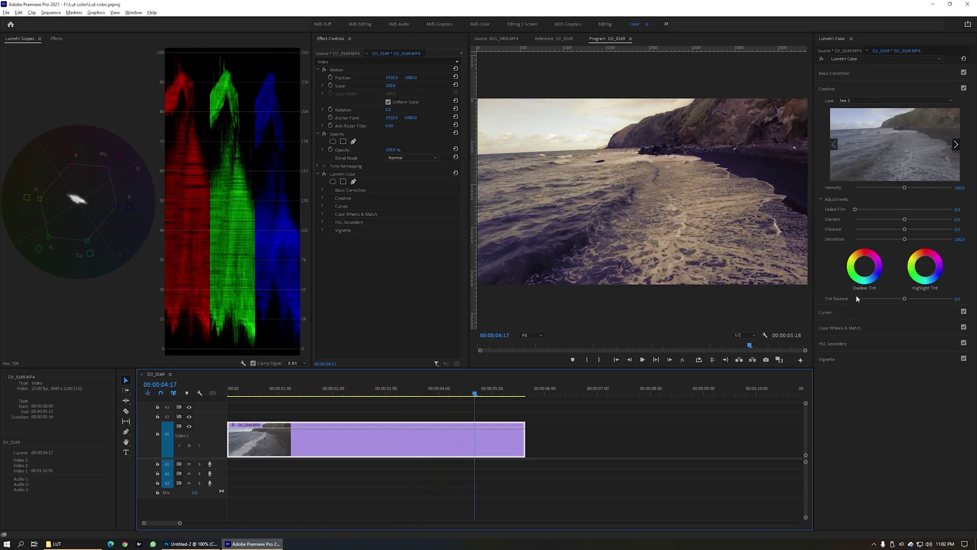
{"action": "left_click_drag", "start_coordinate": [905, 188], "coordinate": [899, 187]}
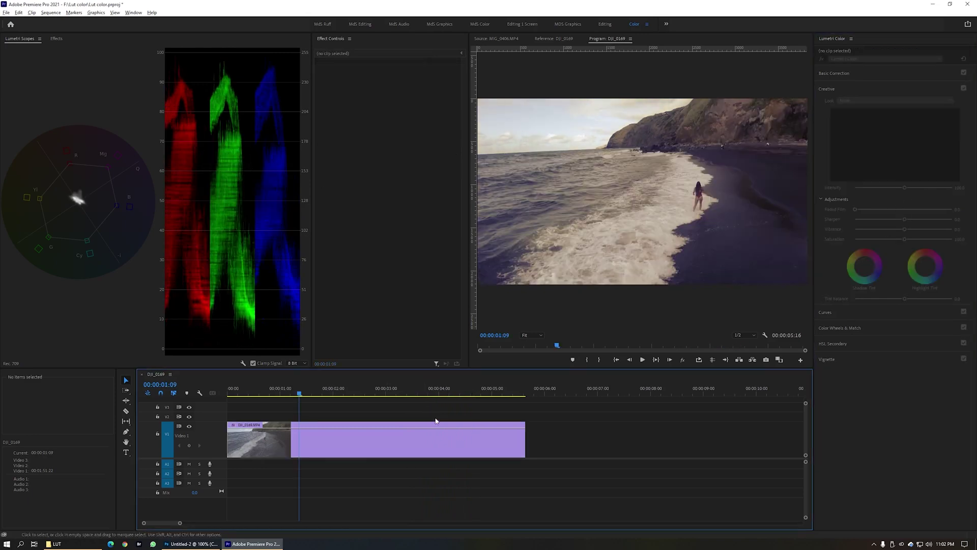
{"action": "key", "text": "space"}
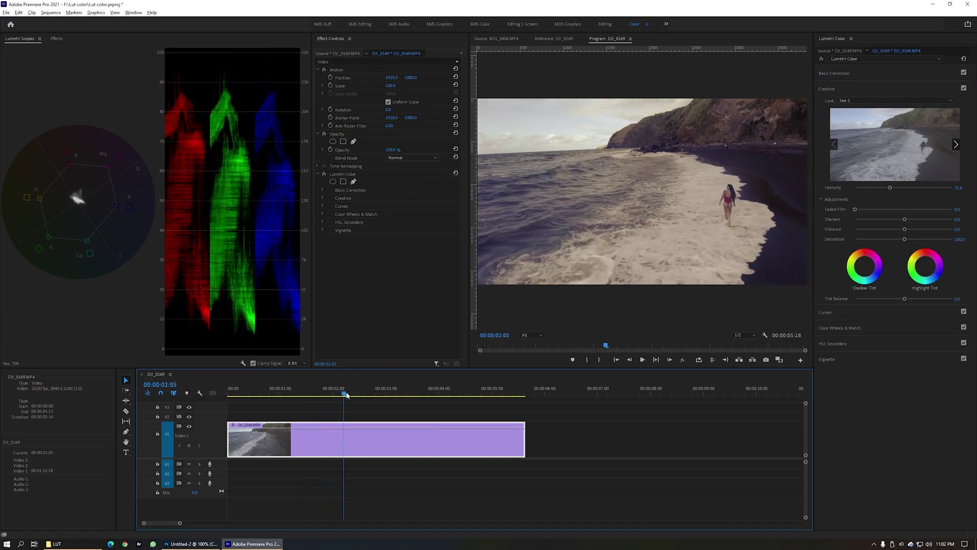